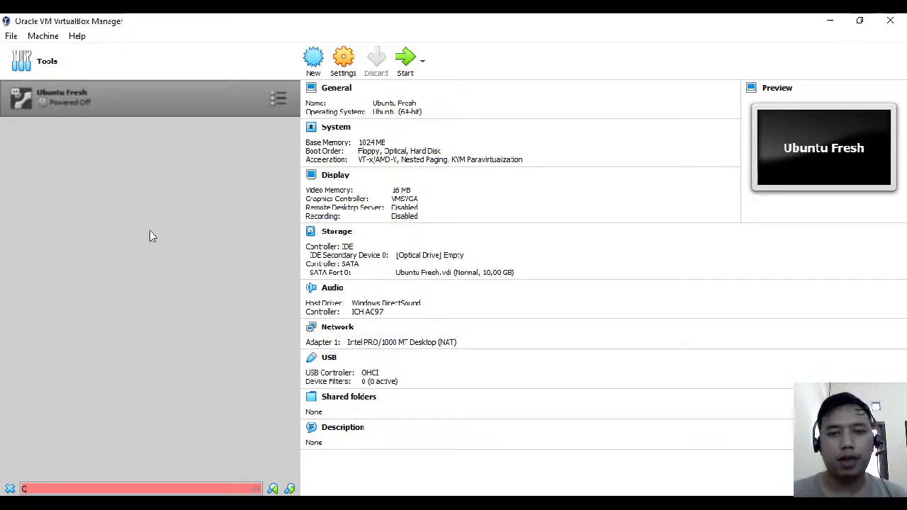
pyautogui.rightClick(138, 106)
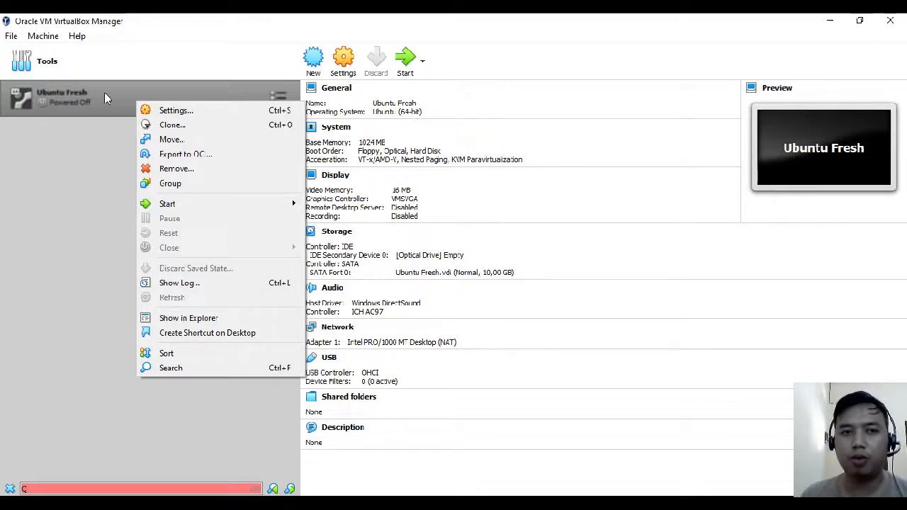
pyautogui.click(74, 171)
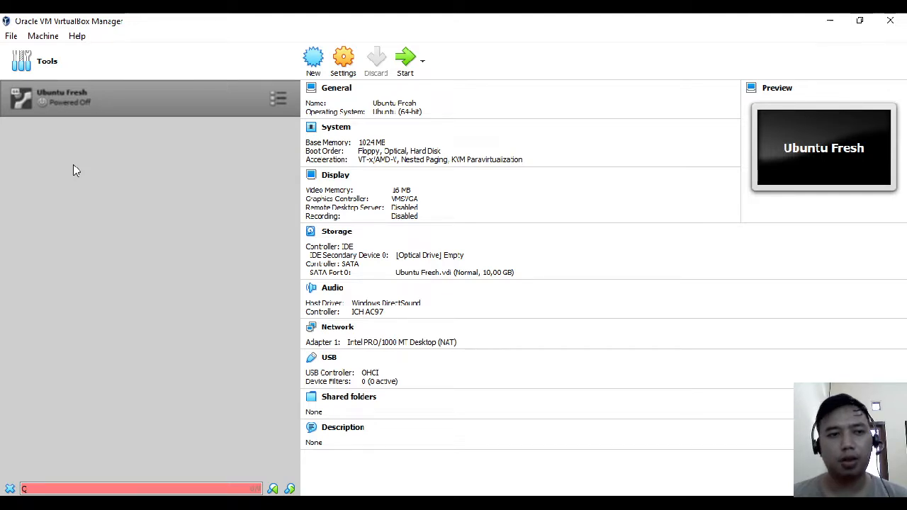
# Step: Export the Ubuntu Fresh machine as Ubuntu Fresh.ova in Open Virtualization Format 1.0, including all network adapter MAC addresses
pyautogui.click(11, 37)
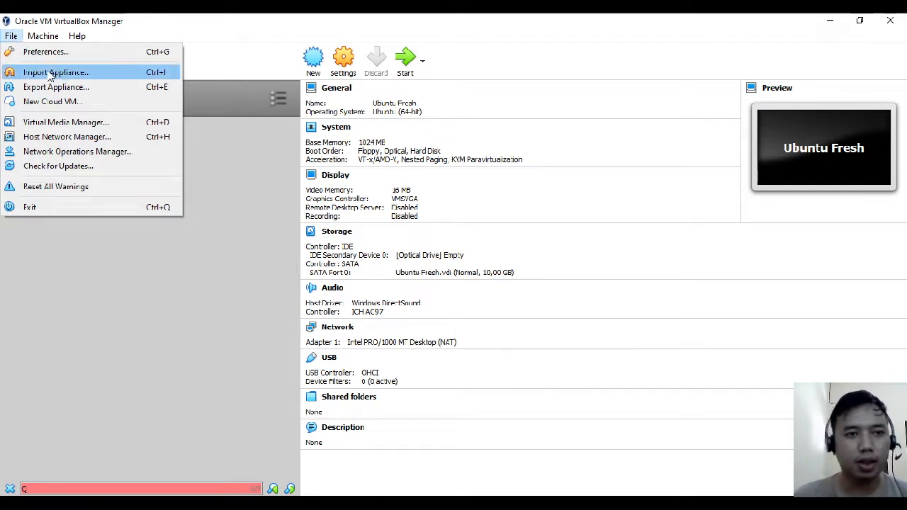
pyautogui.click(54, 86)
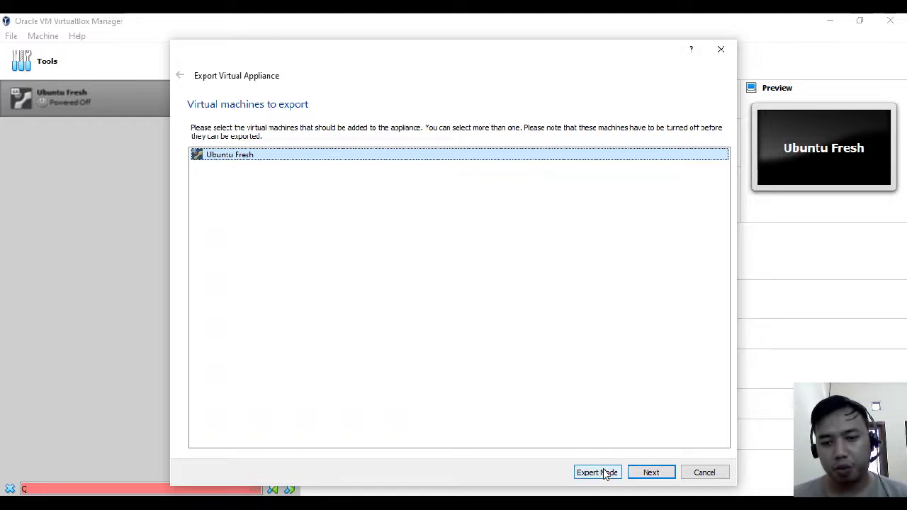
pyautogui.click(650, 473)
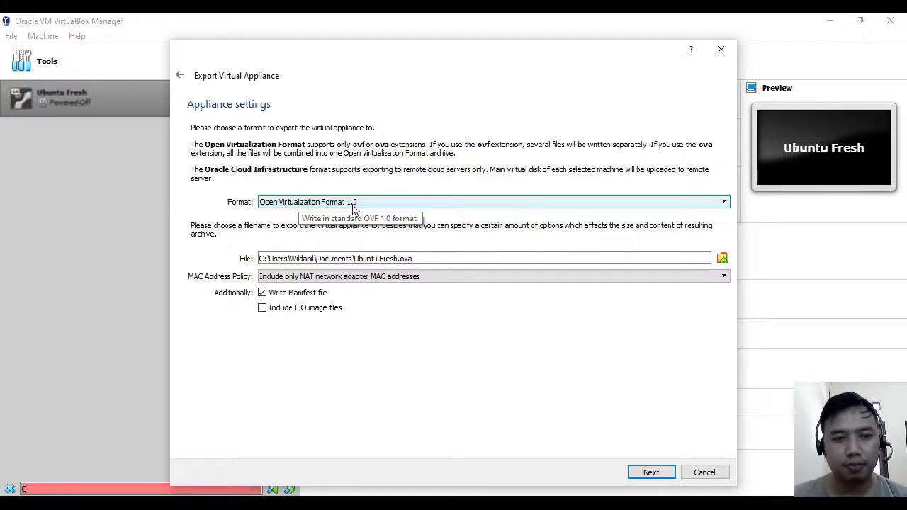
pyautogui.click(402, 206)
pyautogui.click(402, 205)
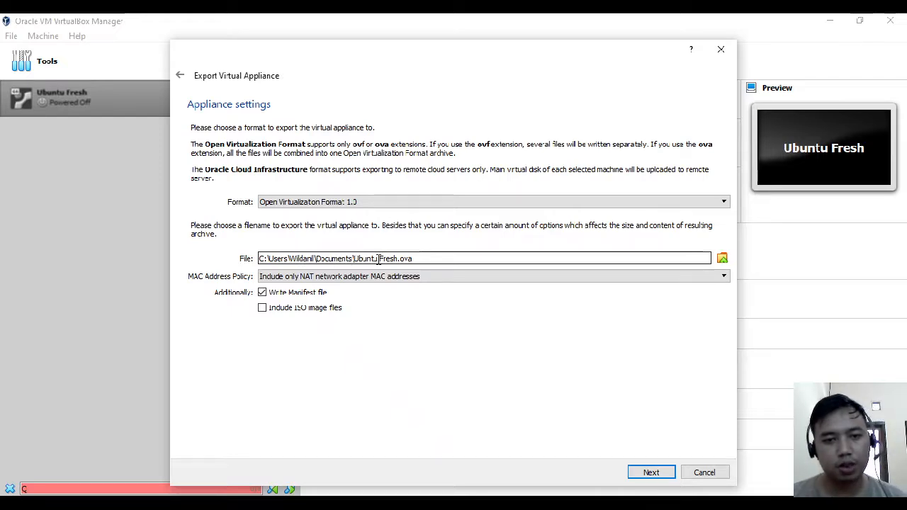
pyautogui.click(419, 282)
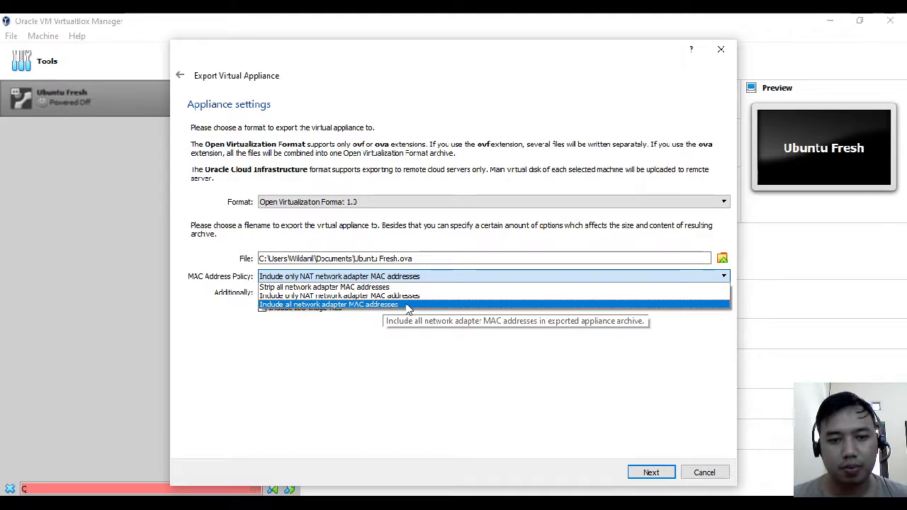
pyautogui.click(409, 304)
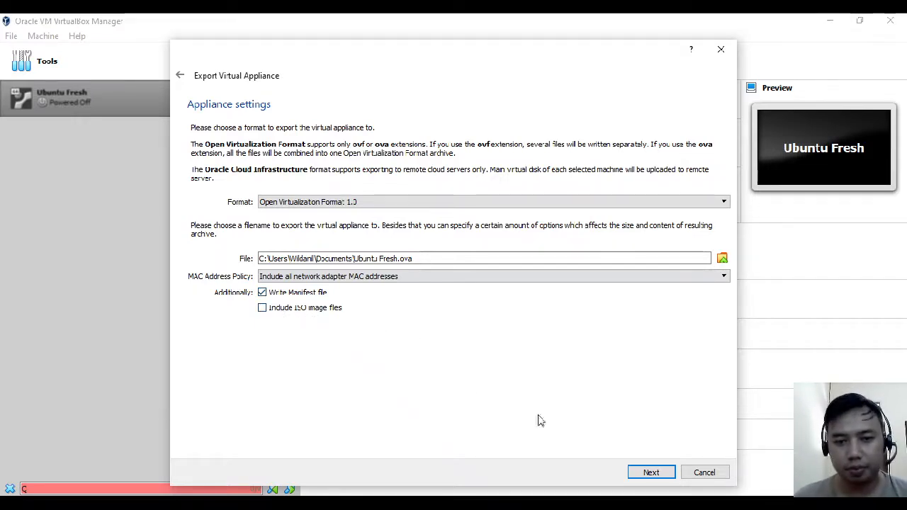
pyautogui.click(649, 473)
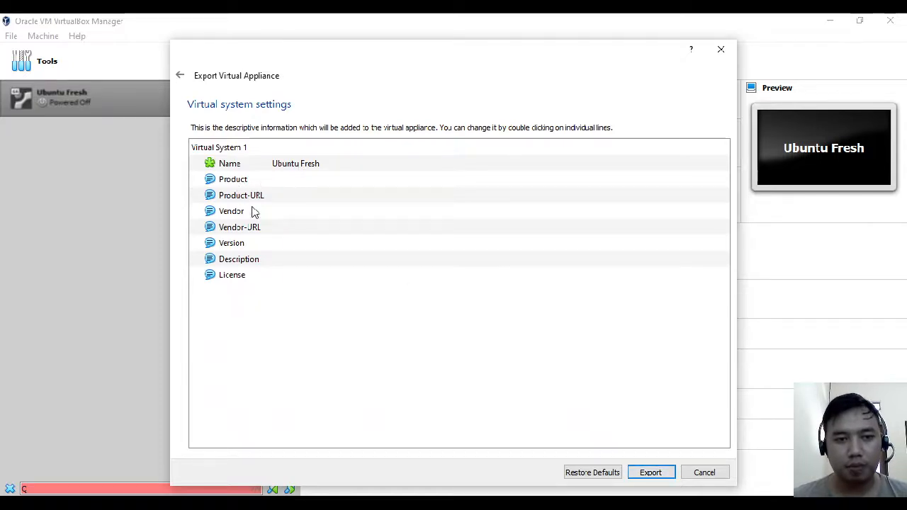
pyautogui.click(650, 473)
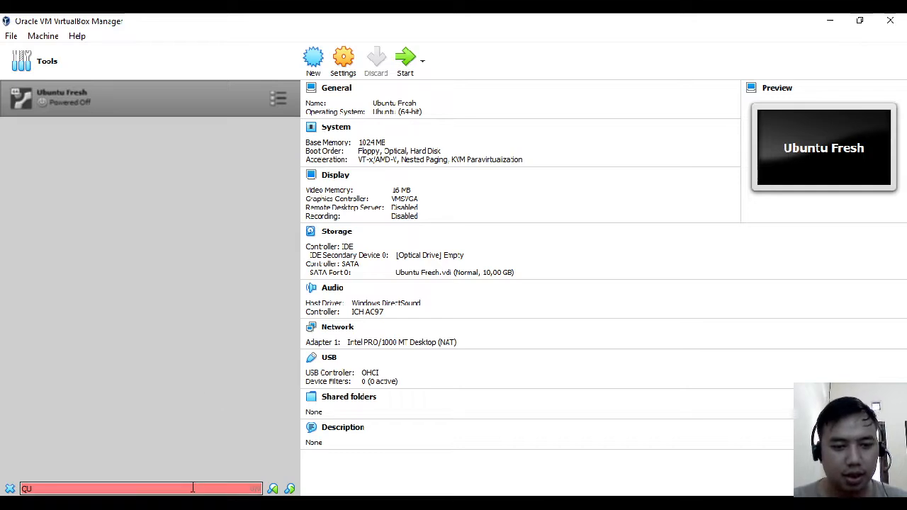
# Step: Clear the machine search and load Ubuntu Fresh.ova from the Documents folder as the appliance to import
pyautogui.press('BackSpace')
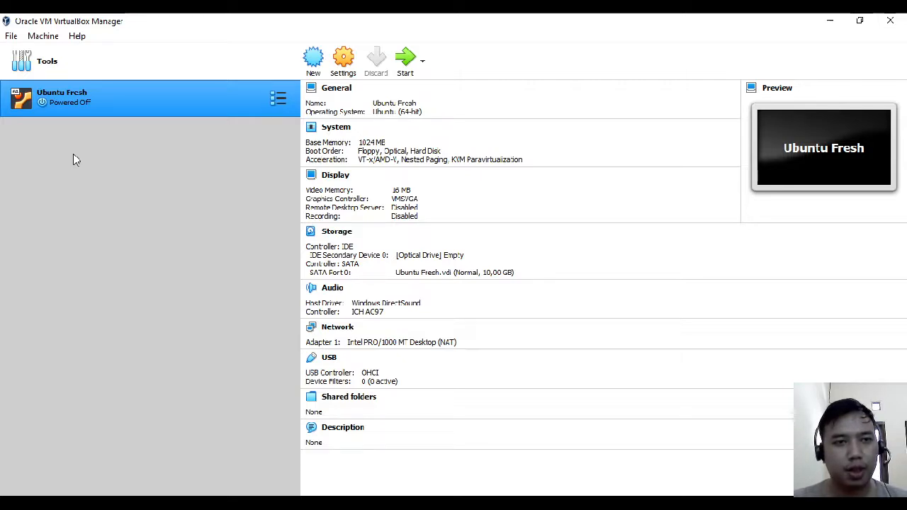
pyautogui.click(12, 36)
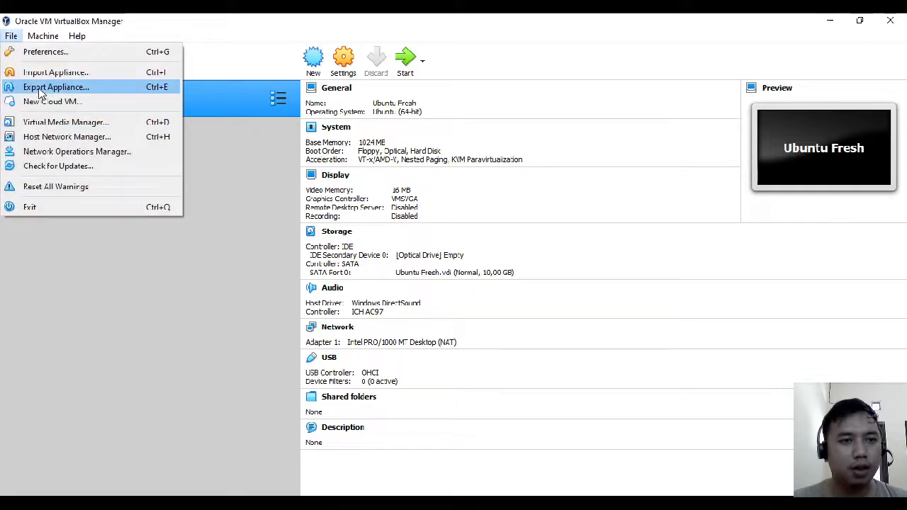
pyautogui.click(63, 74)
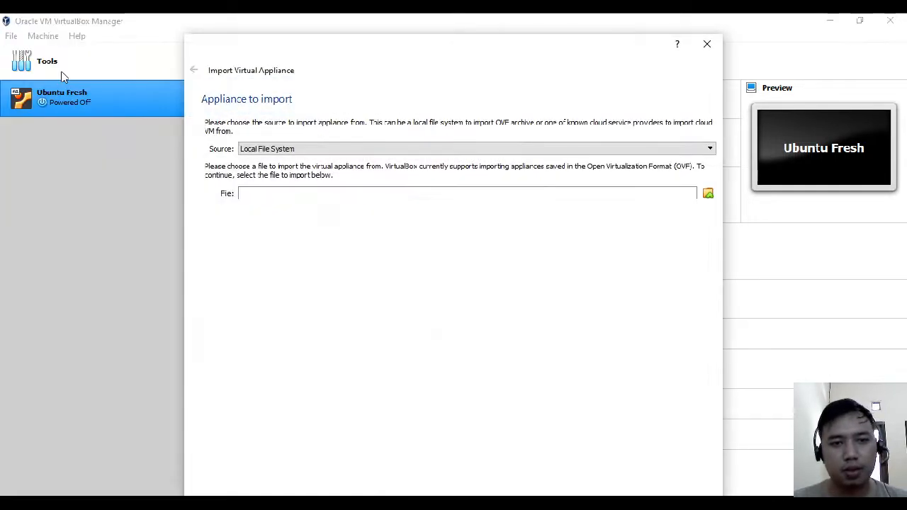
pyautogui.click(709, 195)
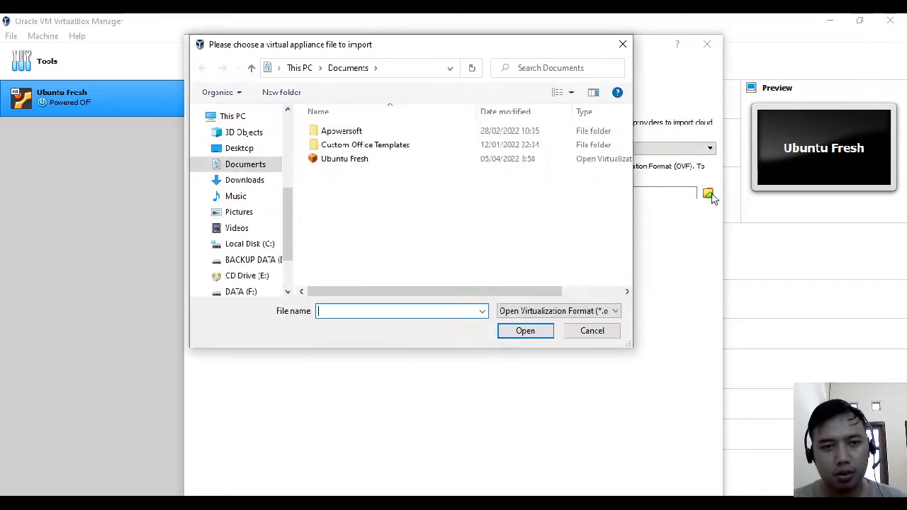
pyautogui.click(355, 165)
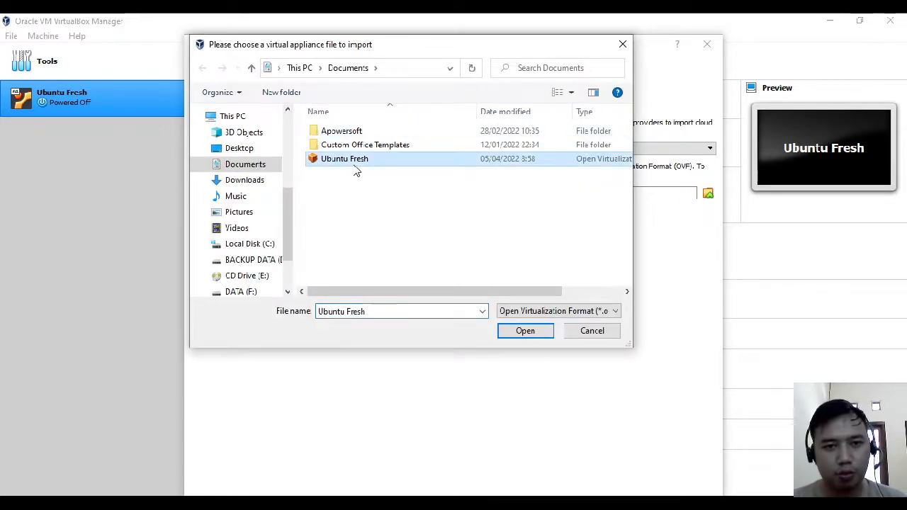
pyautogui.click(506, 333)
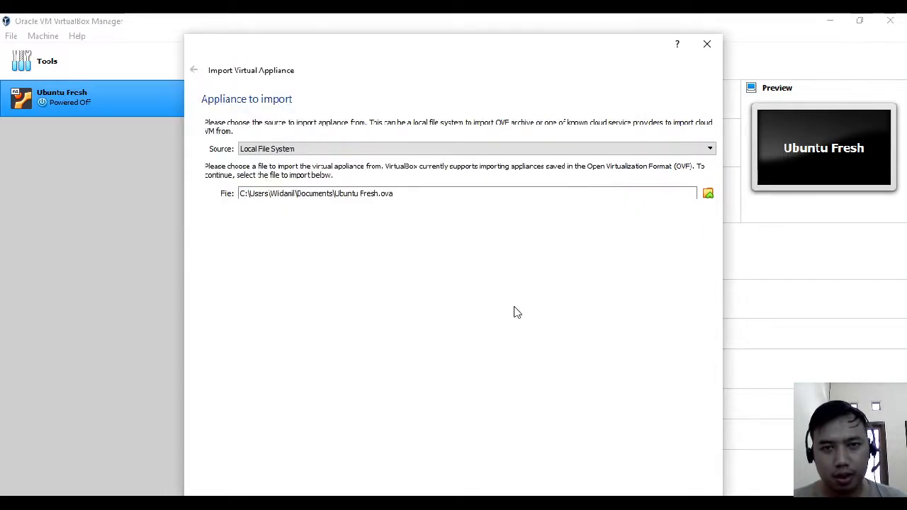
pyautogui.moveTo(554, 44); pyautogui.dragTo(553, 16)
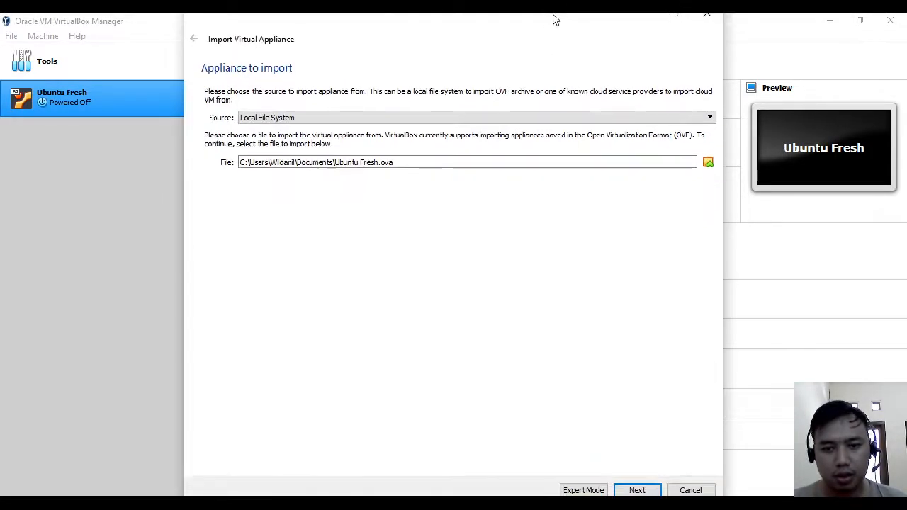
pyautogui.click(637, 490)
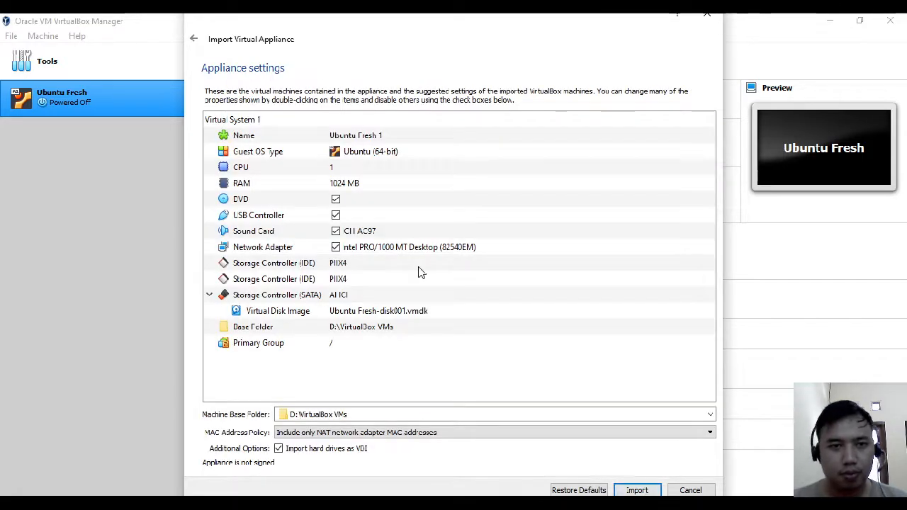
# Step: Name the virtual machine being imported server1
pyautogui.click(363, 136)
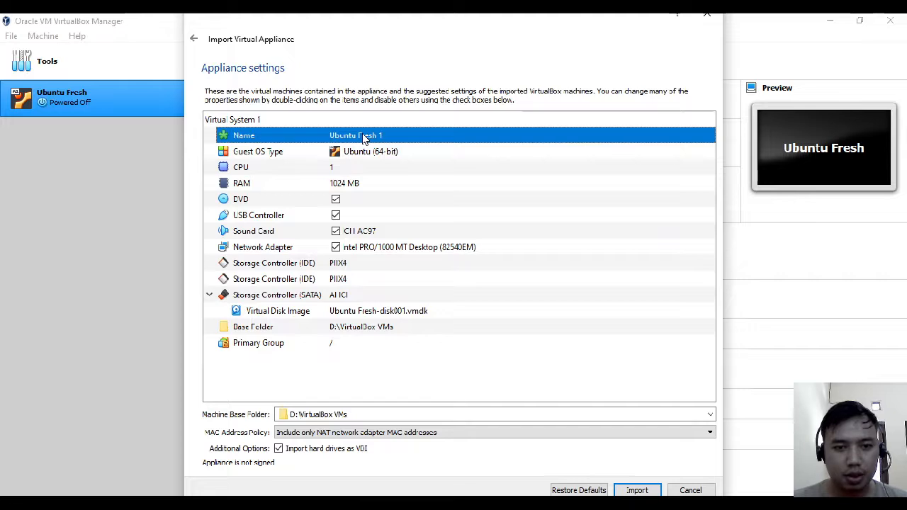
pyautogui.doubleClick(381, 136)
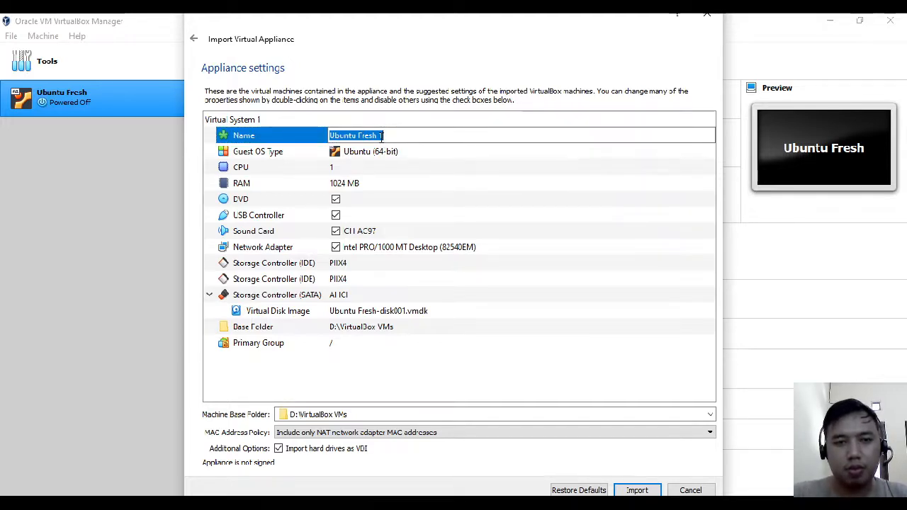
pyautogui.write('s')
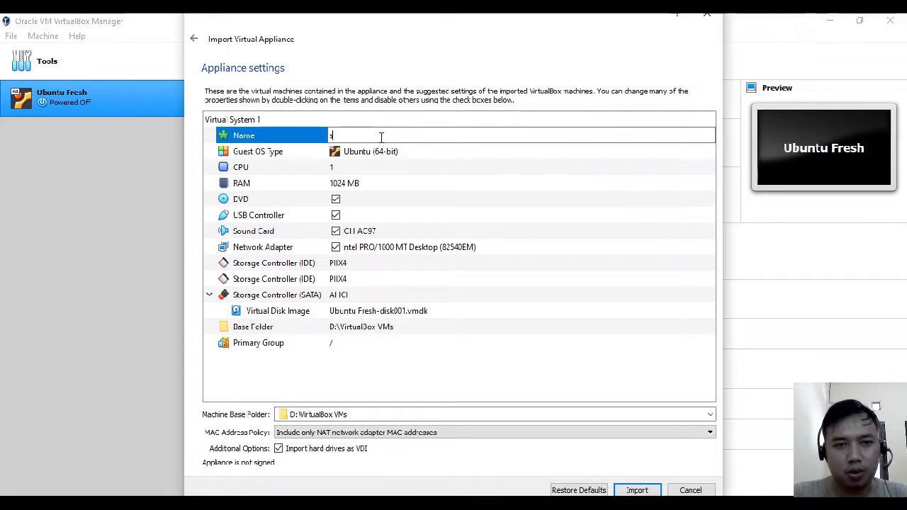
pyautogui.write('erver1')
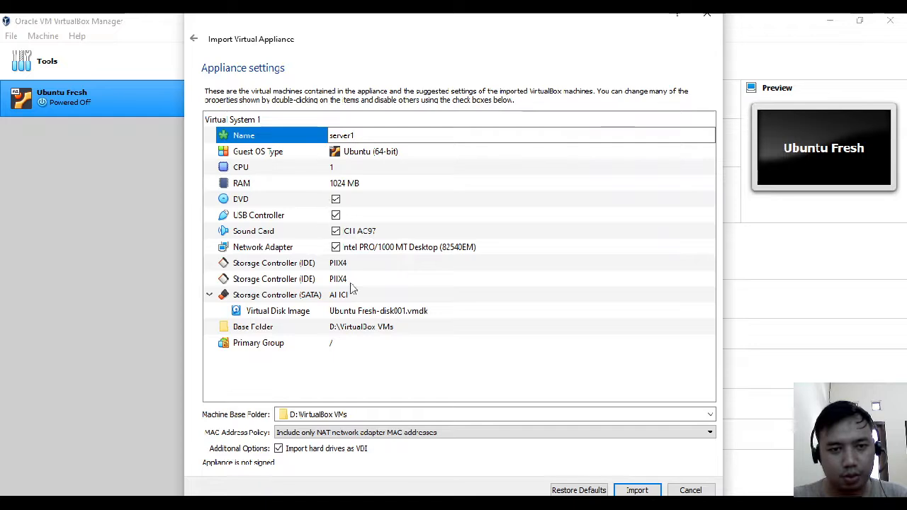
# Step: Set the MAC address policy to generate new addresses for all network adapters and import the appliance
pyautogui.click(441, 433)
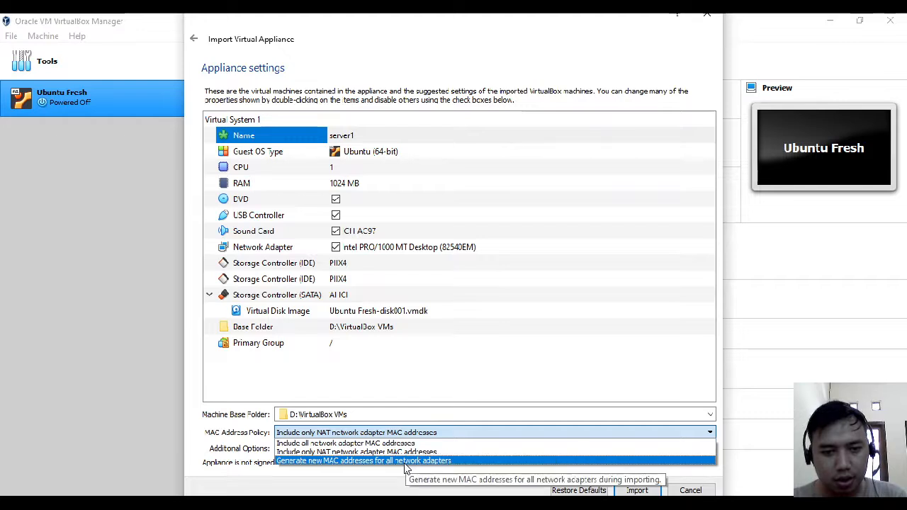
pyautogui.click(404, 462)
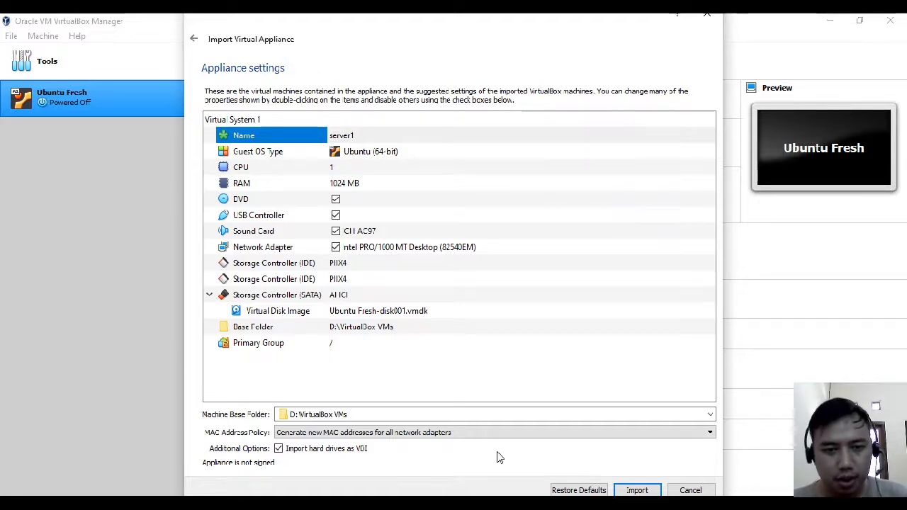
pyautogui.click(638, 491)
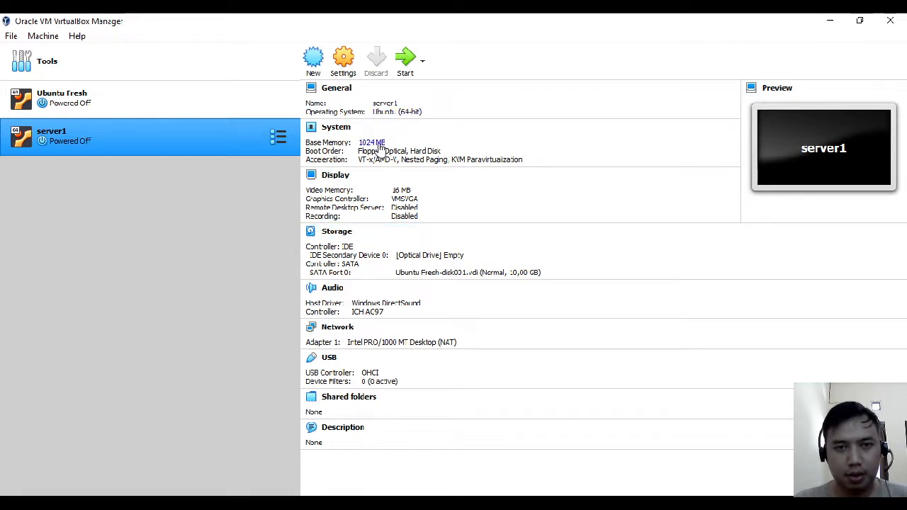
# Step: Examine server1's memory, processor, display and storage settings and the attachment options of network Adapter 1
pyautogui.click(345, 64)
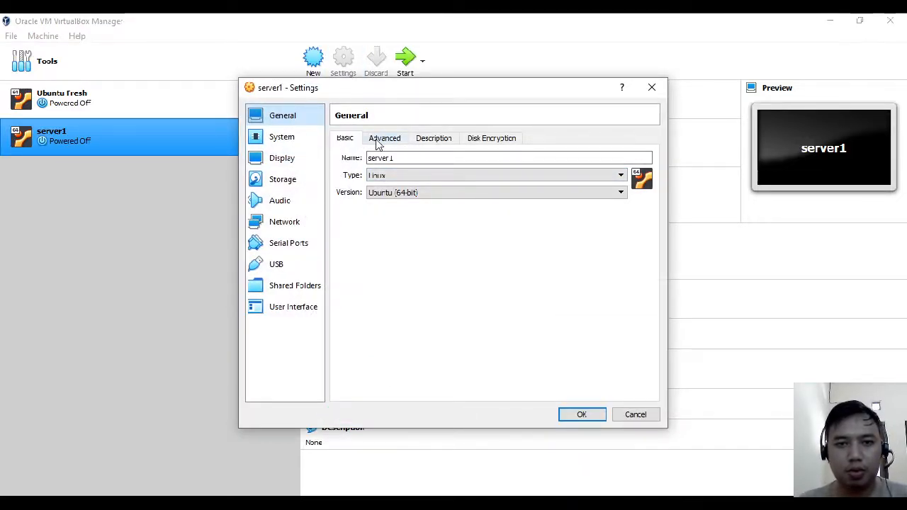
pyautogui.click(283, 137)
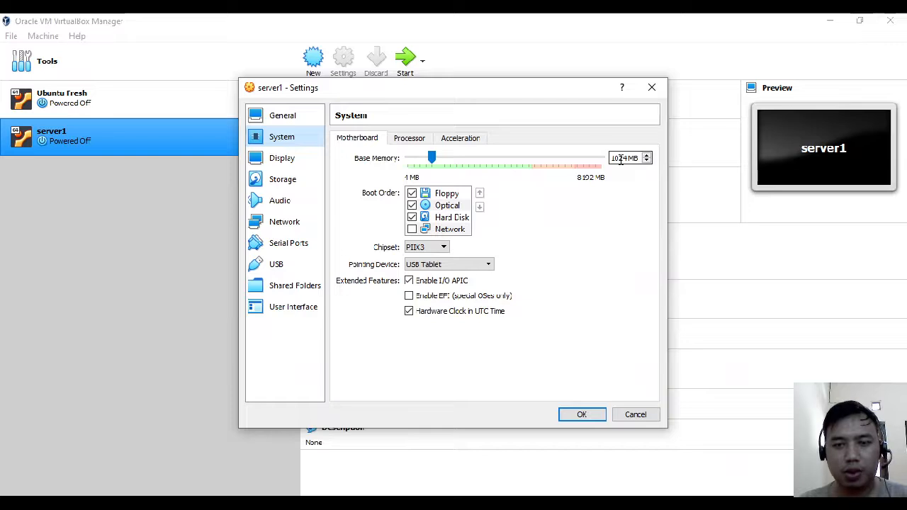
pyautogui.click(419, 140)
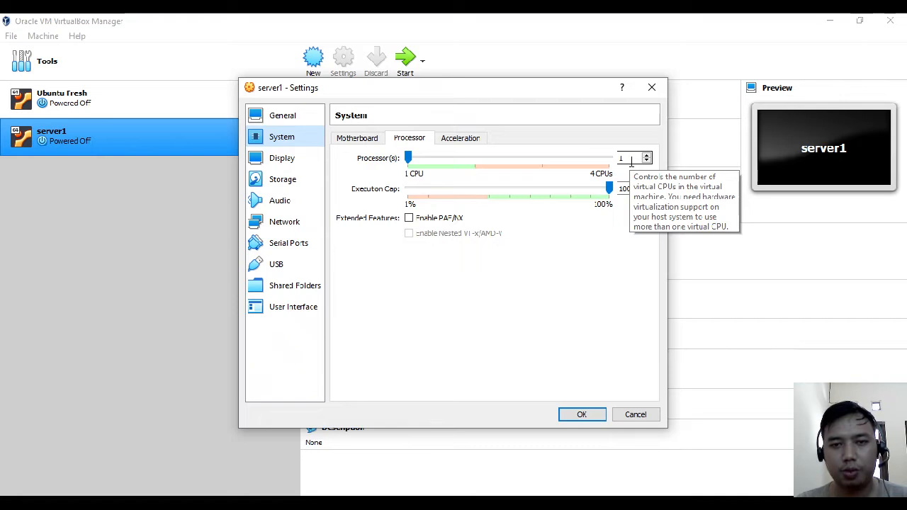
pyautogui.click(355, 139)
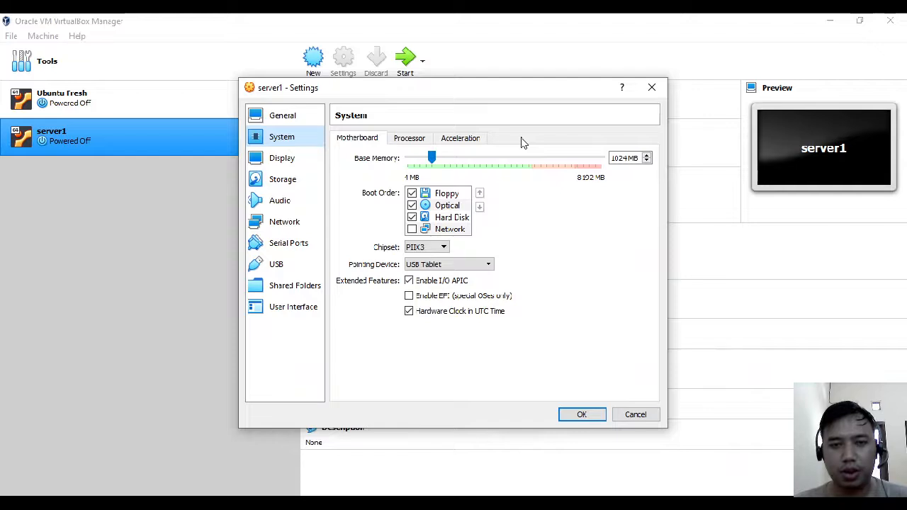
pyautogui.click(293, 163)
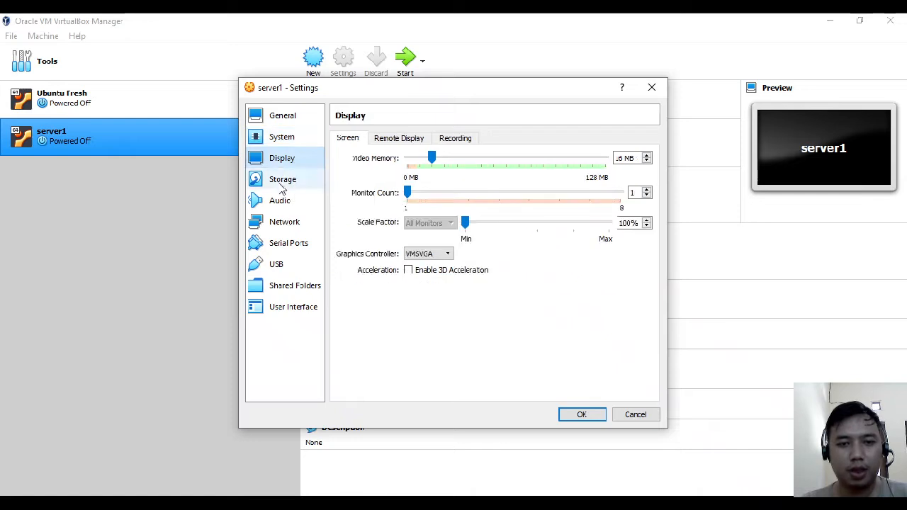
pyautogui.click(283, 183)
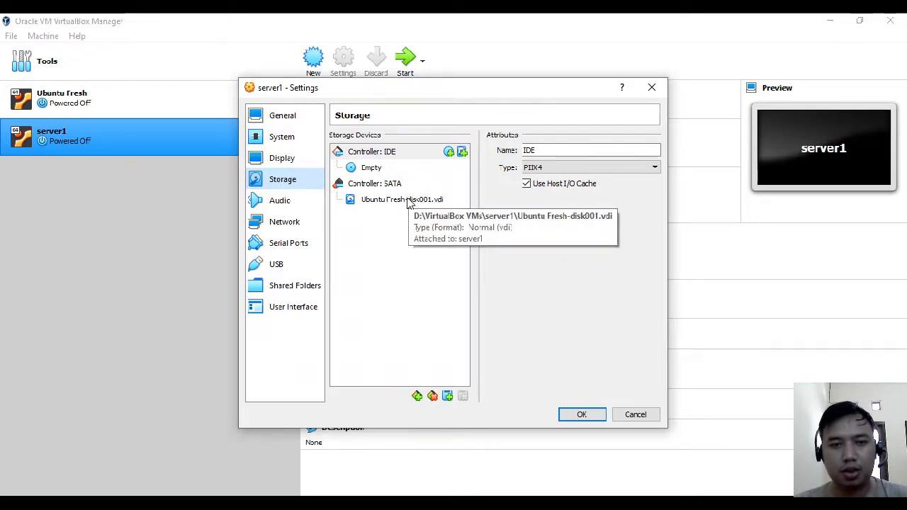
pyautogui.click(279, 226)
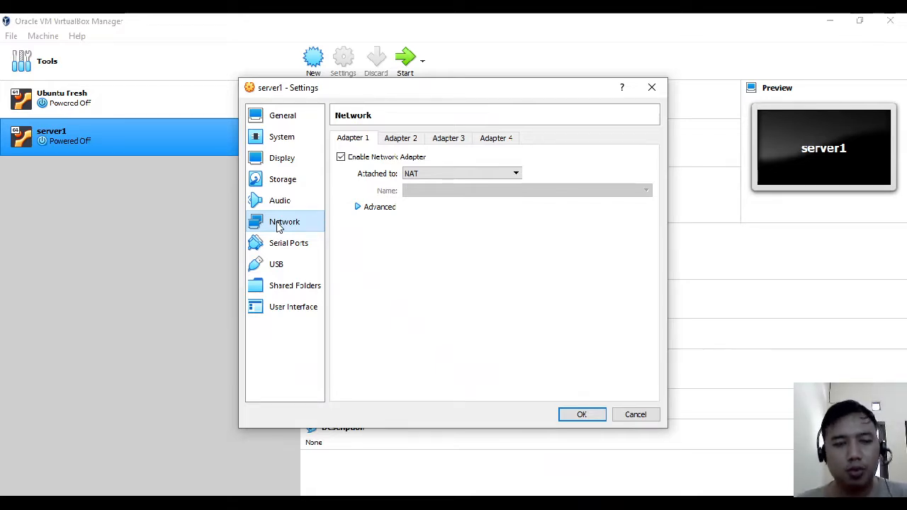
pyautogui.click(410, 176)
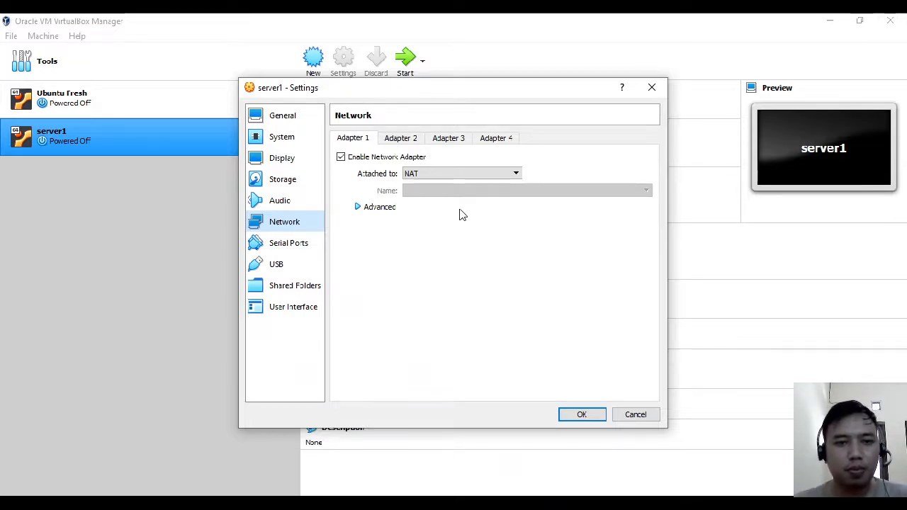
pyautogui.click(438, 179)
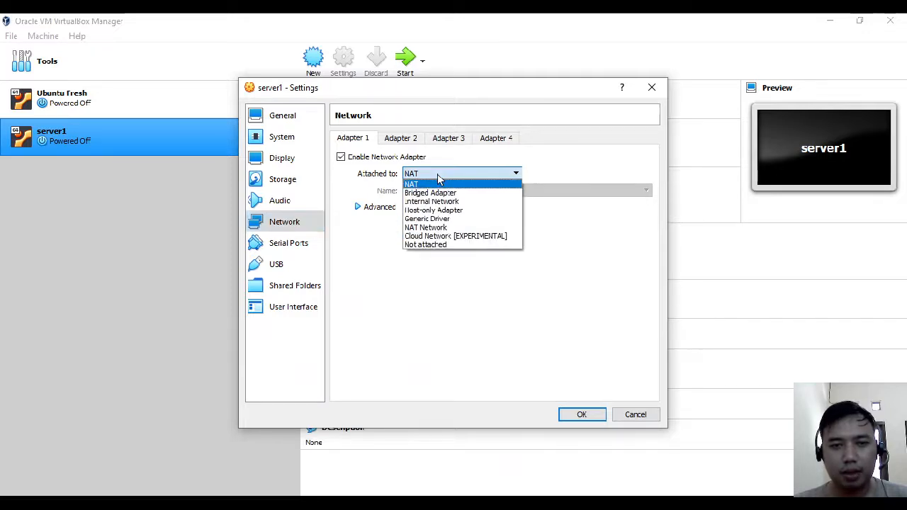
pyautogui.click(438, 178)
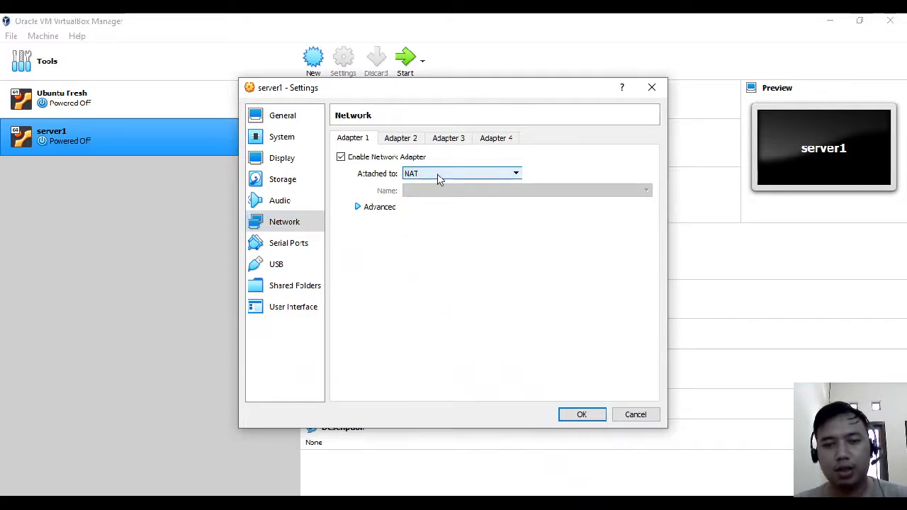
pyautogui.click(438, 179)
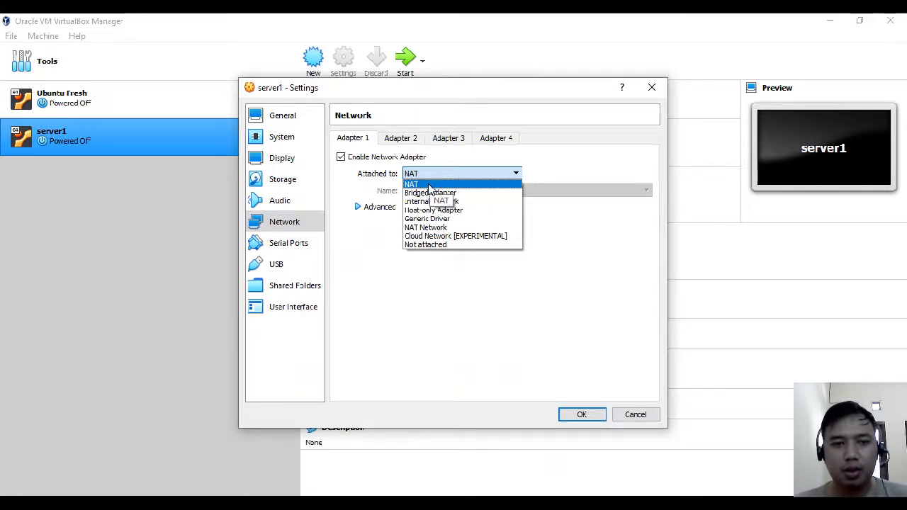
pyautogui.click(361, 281)
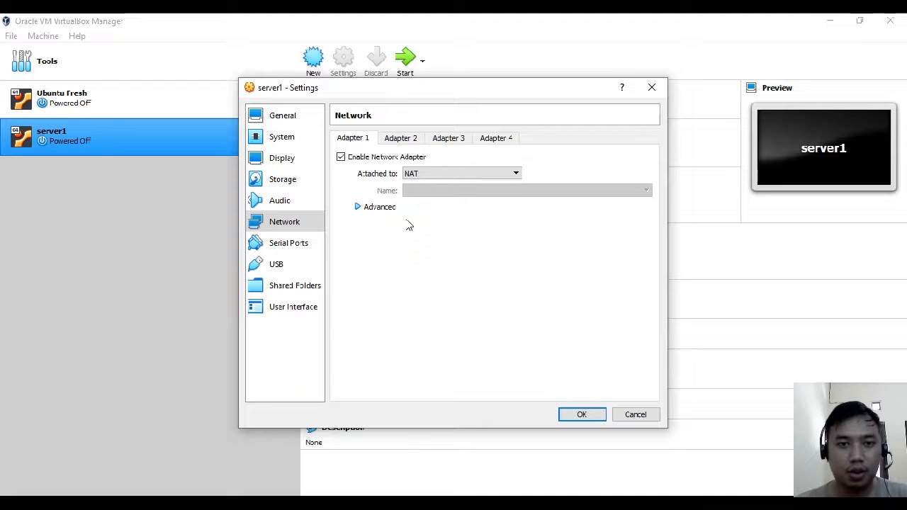
# Step: Enable network Adapter 2 on server1 and attach it to Internal Network
pyautogui.click(404, 140)
pyautogui.click(368, 157)
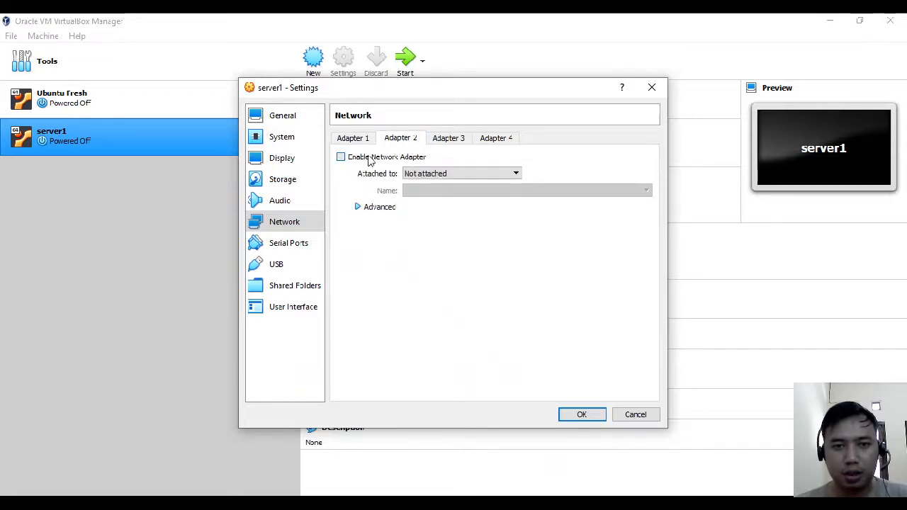
pyautogui.click(408, 174)
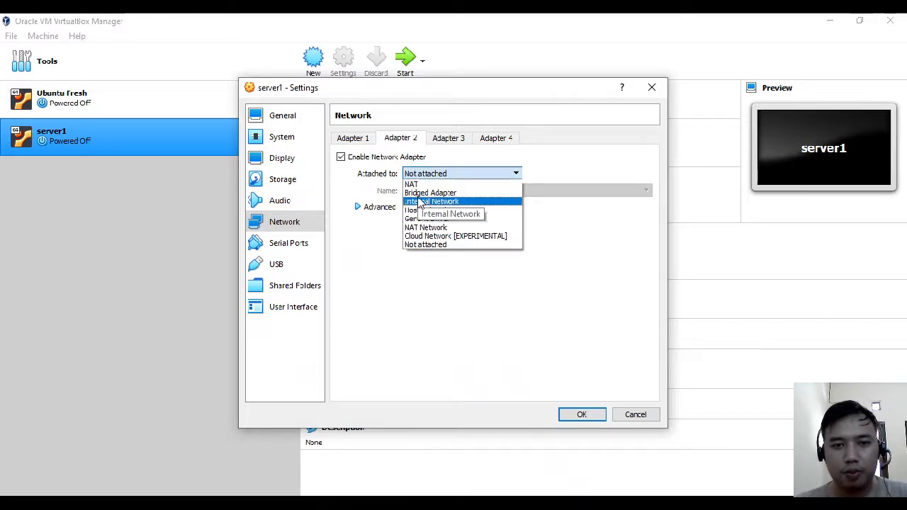
pyautogui.click(431, 203)
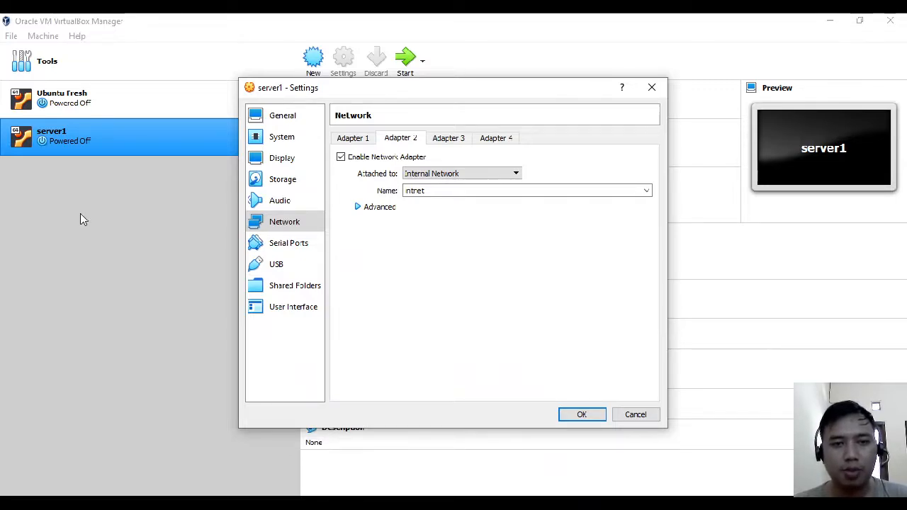
pyautogui.click(478, 189)
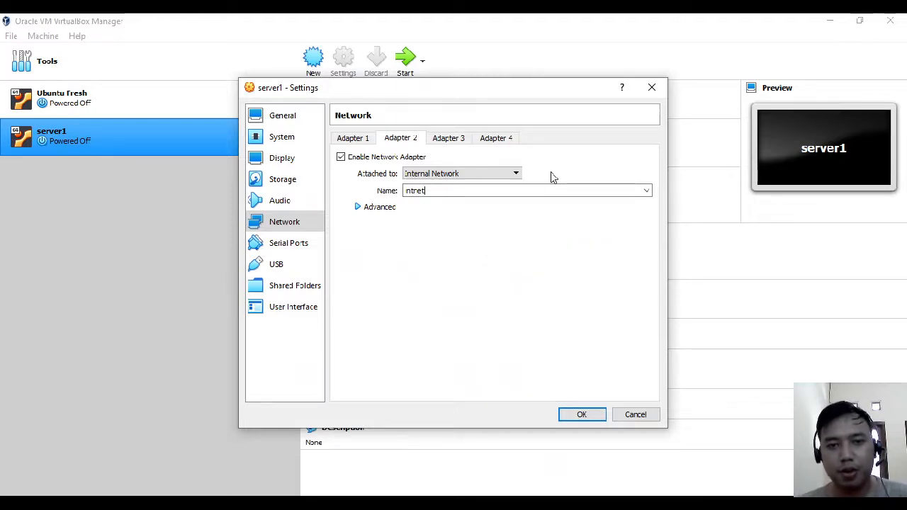
# Step: Enable network Adapter 3 and attach it to Host-only Adapter
pyautogui.click(447, 140)
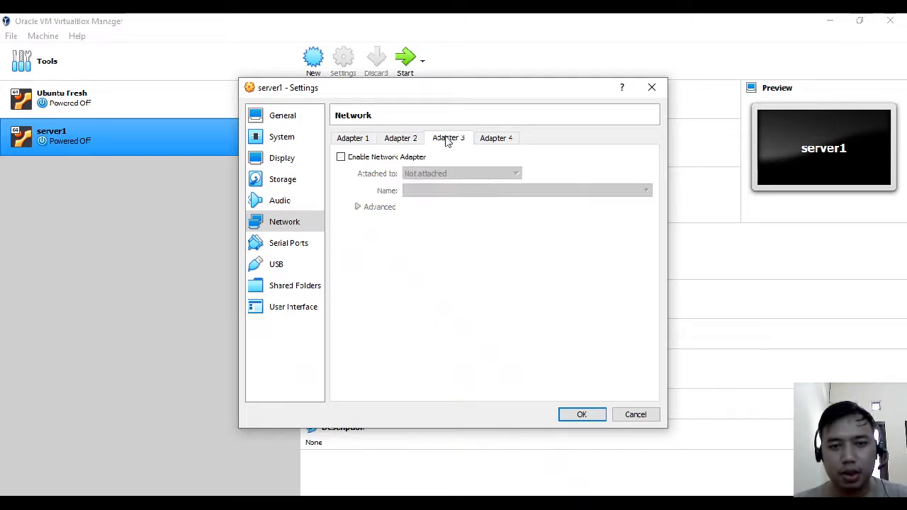
pyautogui.click(409, 138)
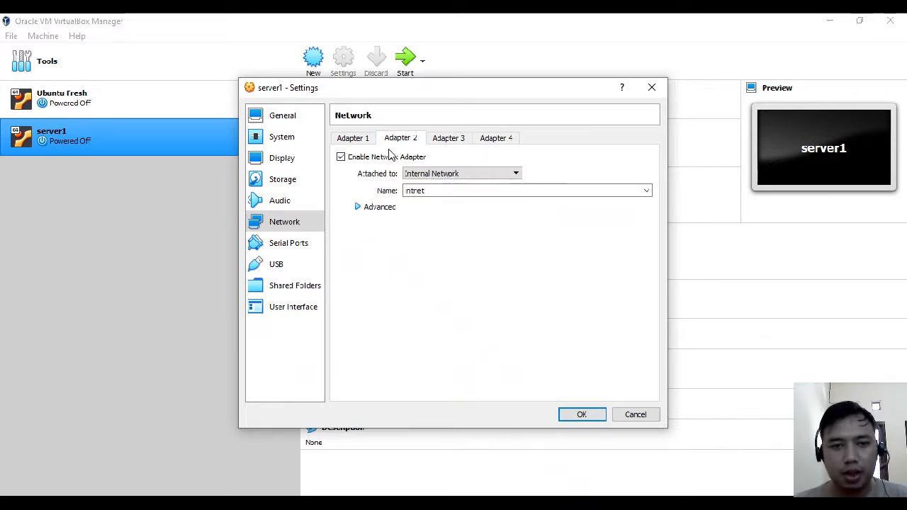
pyautogui.click(442, 139)
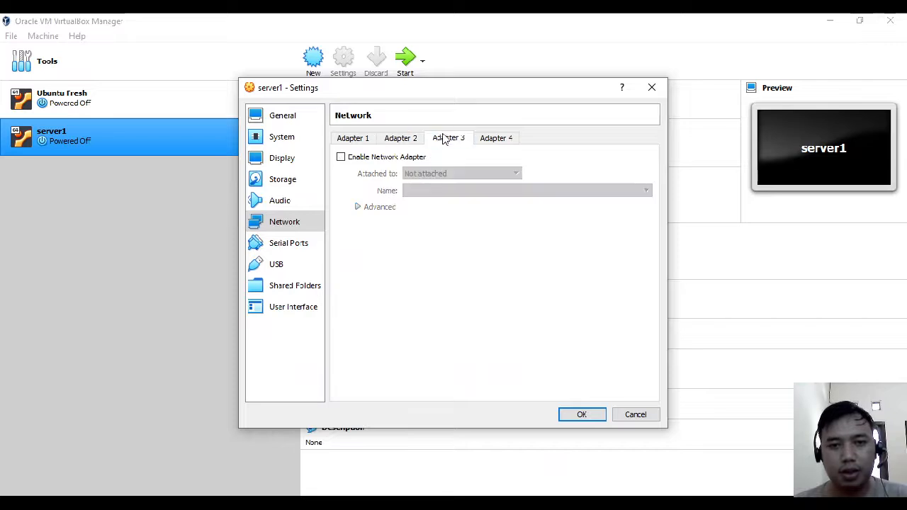
pyautogui.click(376, 159)
pyautogui.click(422, 174)
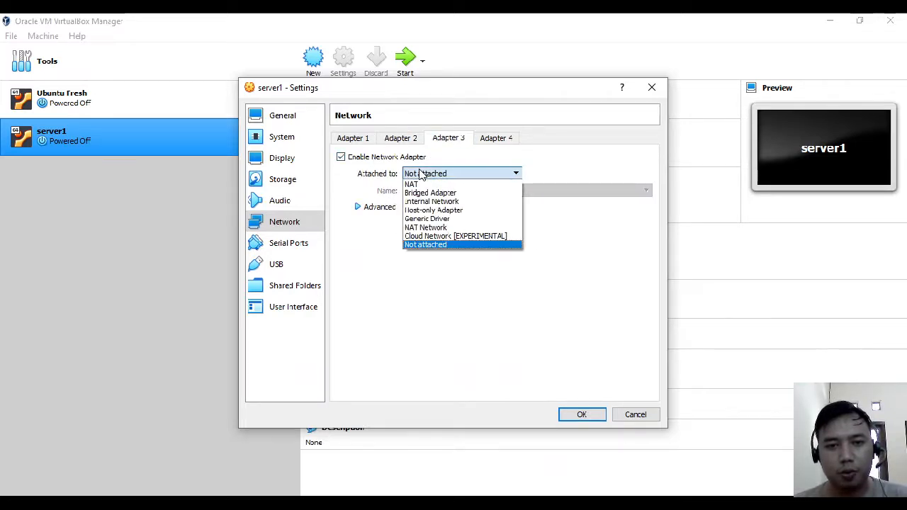
pyautogui.click(432, 211)
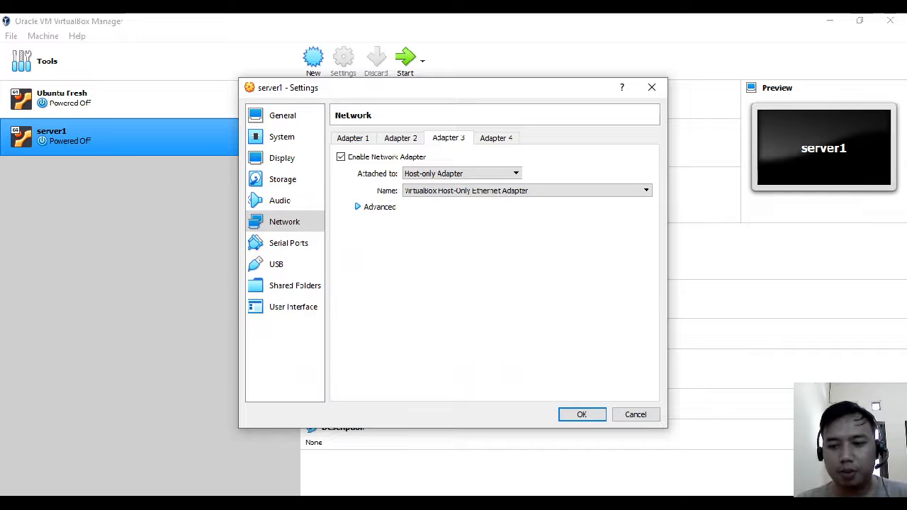
# Step: Switch to Windows network settings and show the host's adapters in Network Connections, selecting VirtualBox Host-Only Network
pyautogui.rightClick(800, 505)
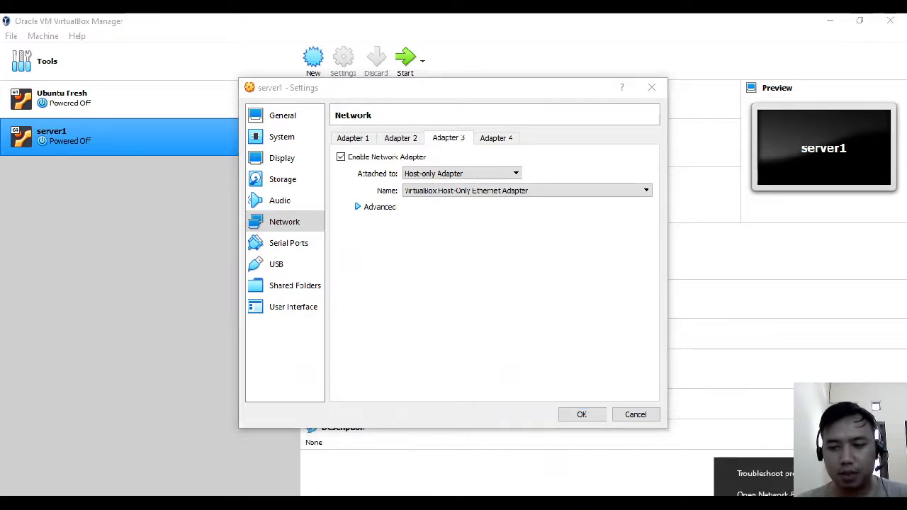
pyautogui.click(764, 494)
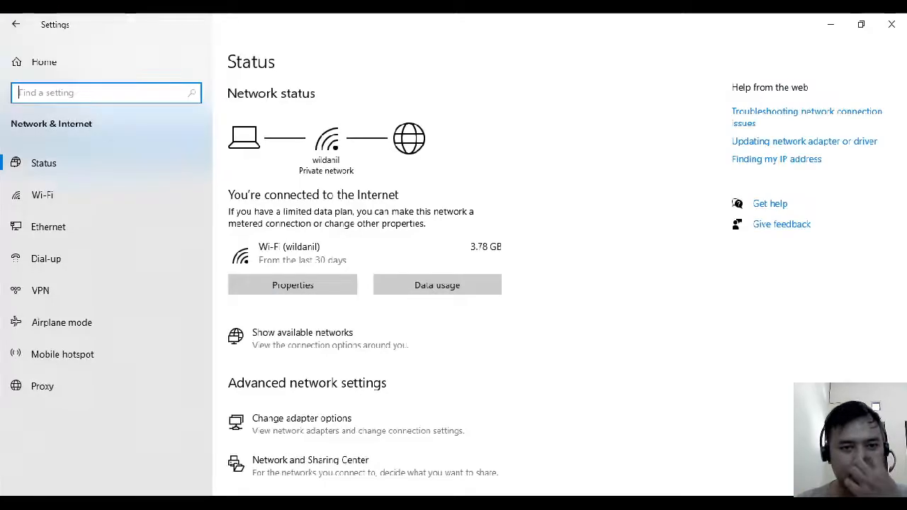
pyautogui.click(54, 225)
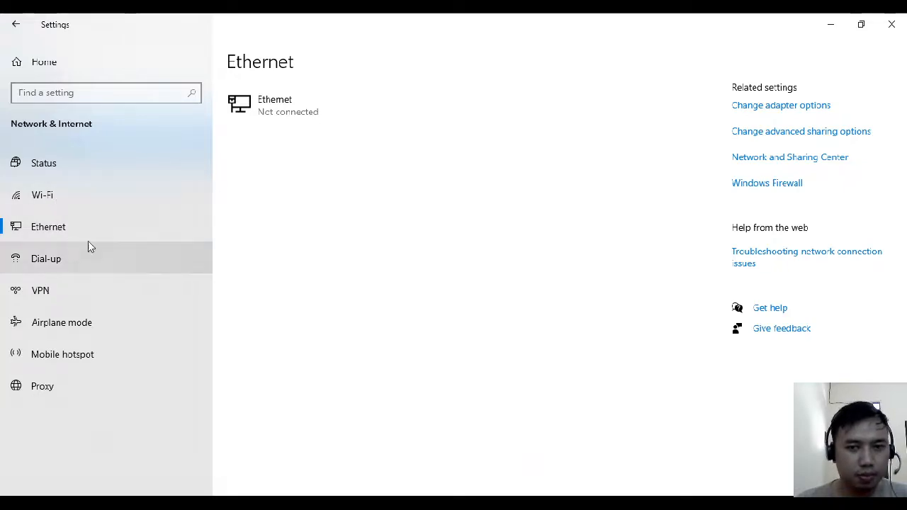
pyautogui.click(793, 110)
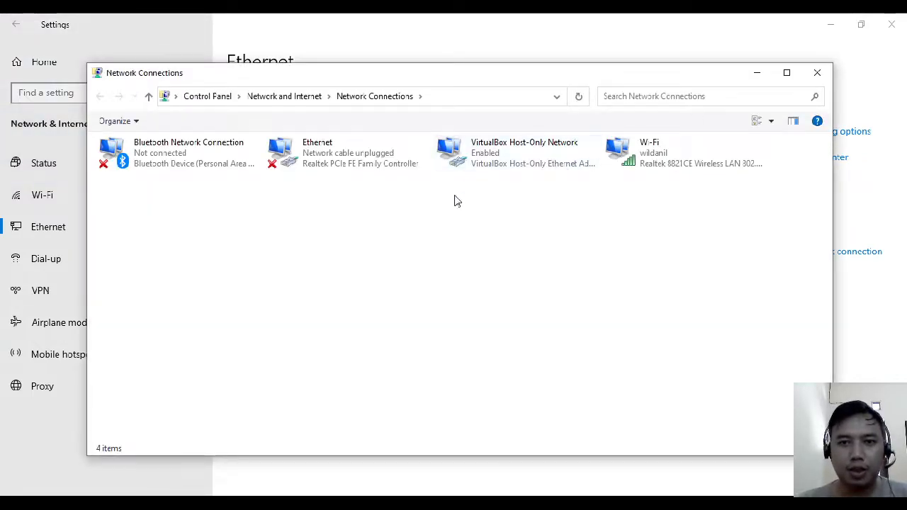
pyautogui.click(339, 160)
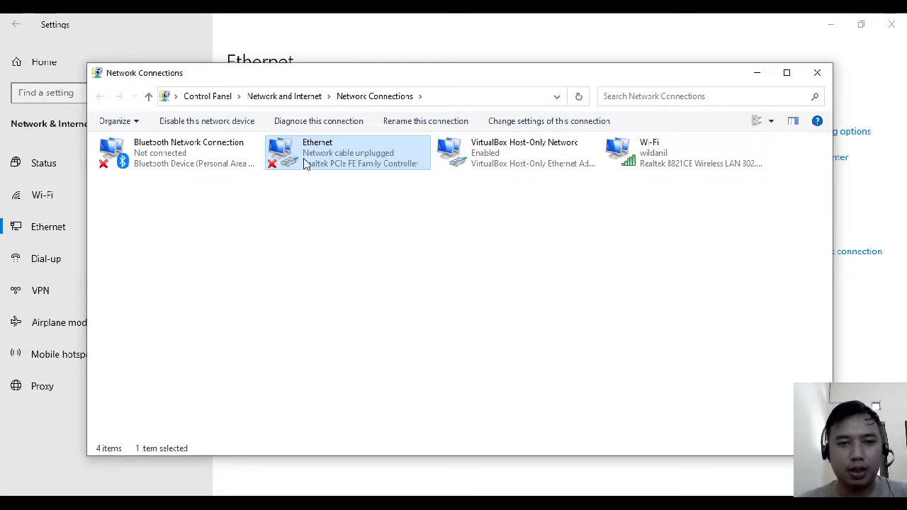
pyautogui.click(550, 156)
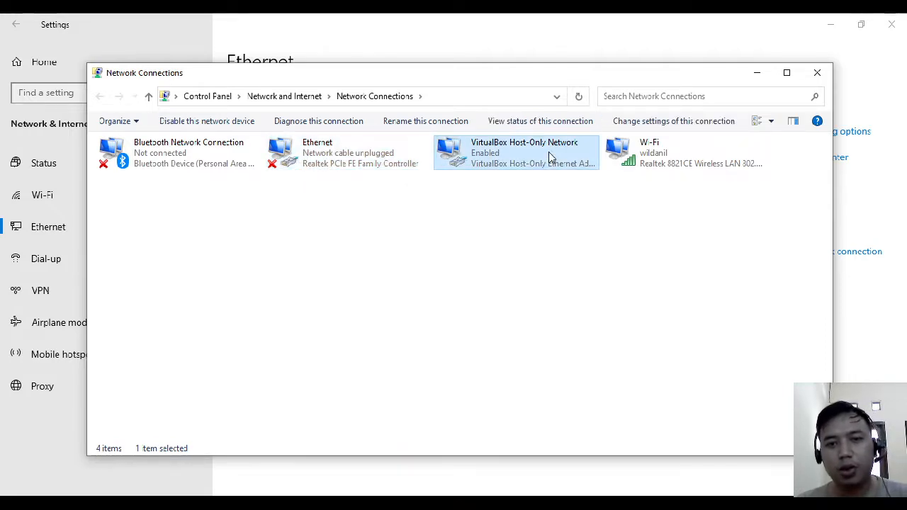
# Step: View the properties of VirtualBox Host-Only Network, close them, and return to server1's network settings in VirtualBox
pyautogui.rightClick(515, 159)
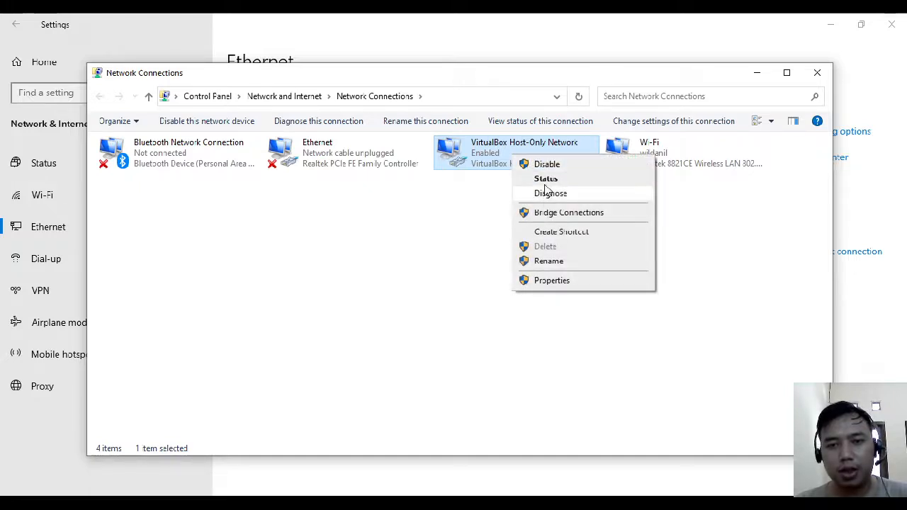
pyautogui.click(557, 282)
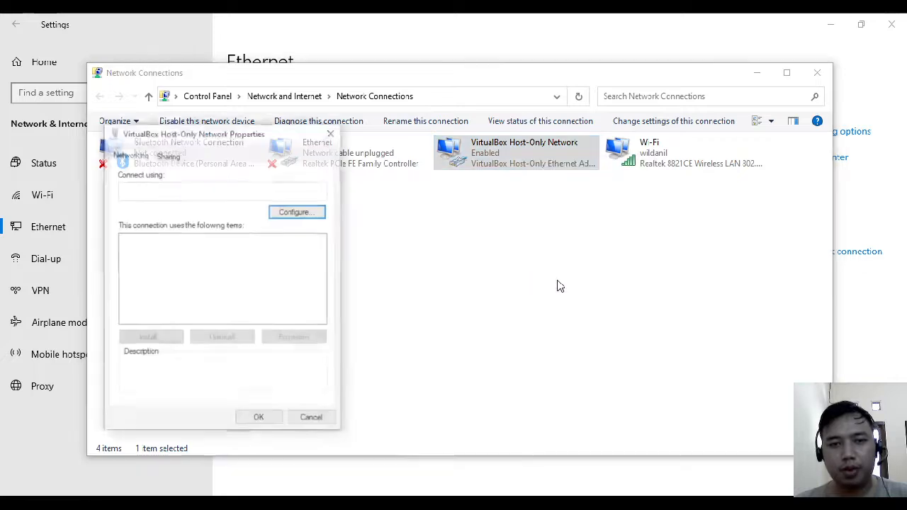
pyautogui.click(333, 133)
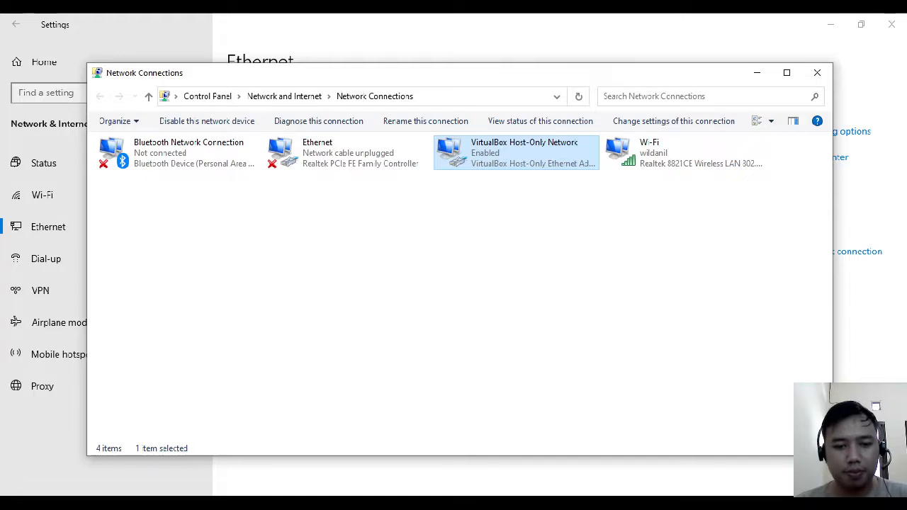
pyautogui.moveTo(275, 500)
pyautogui.click(280, 467)
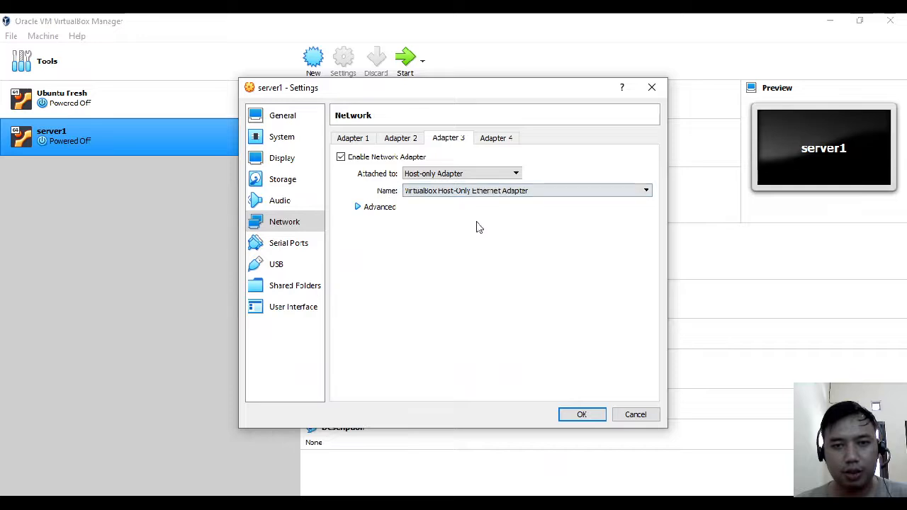
# Step: Switch to Network Connections, examine the status and connection details of VirtualBox Host-Only Network, and minimize the window
pyautogui.click(413, 501)
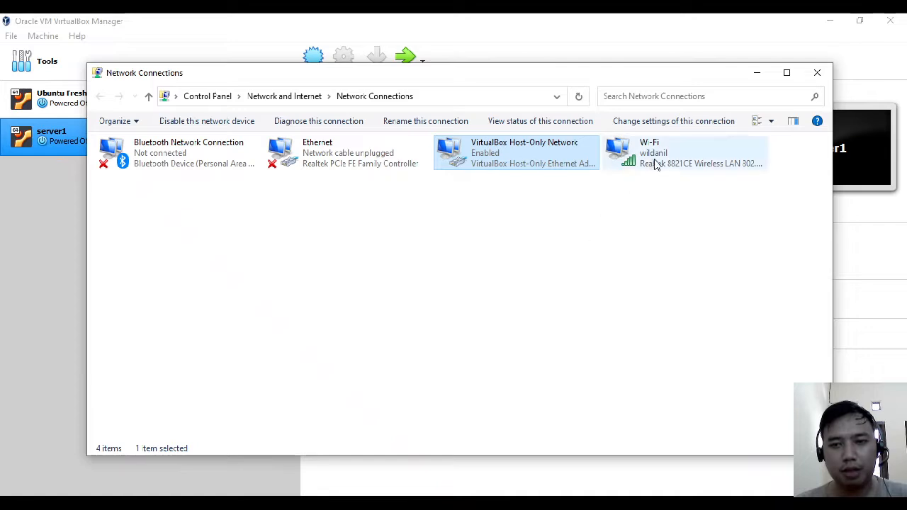
pyautogui.rightClick(481, 160)
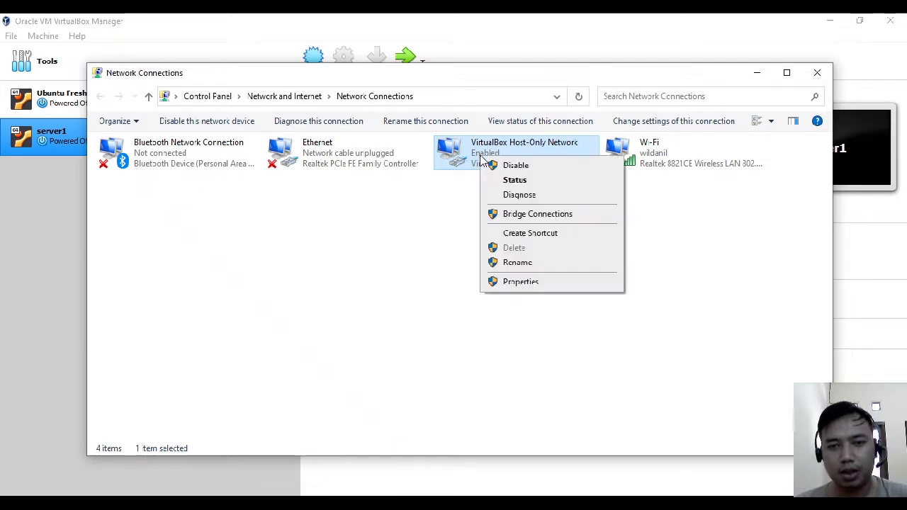
pyautogui.click(513, 180)
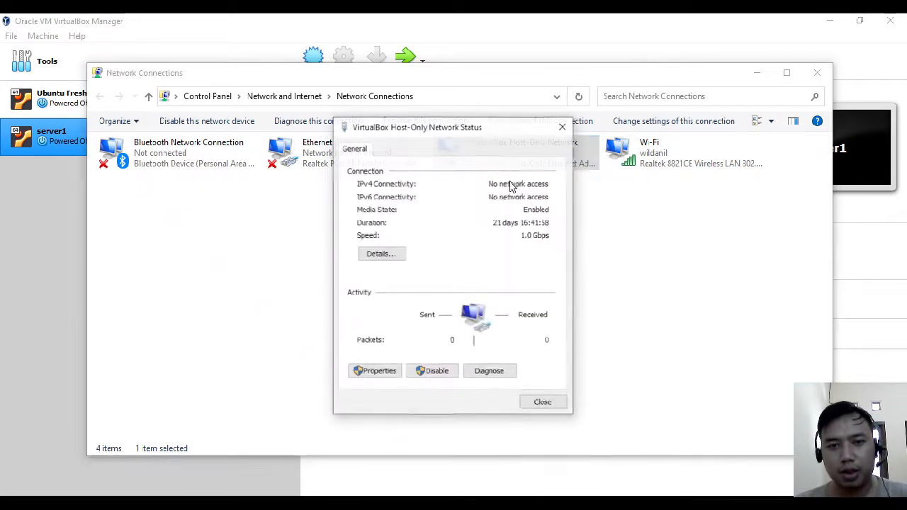
pyautogui.click(376, 253)
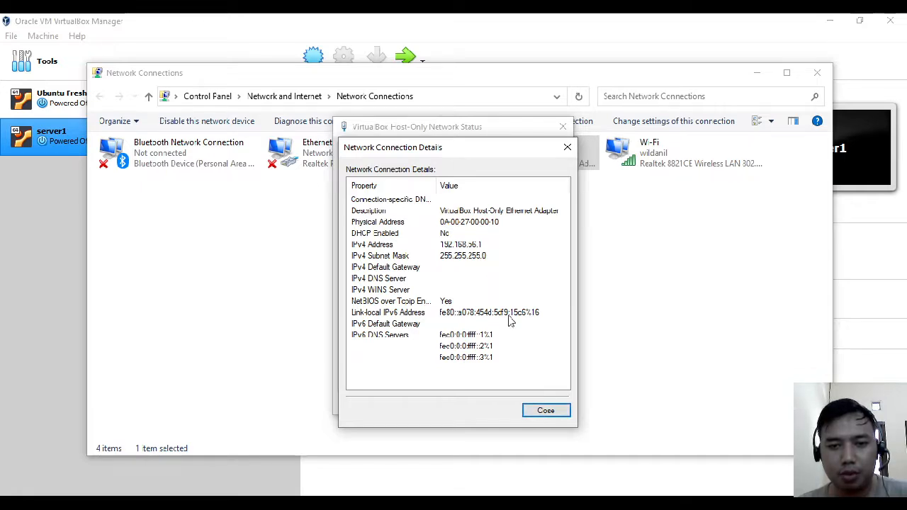
pyautogui.click(551, 414)
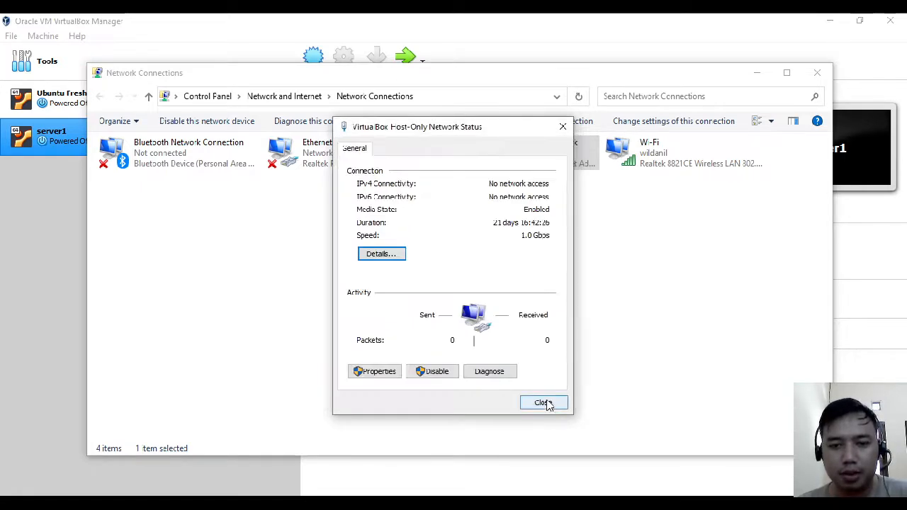
pyautogui.click(543, 403)
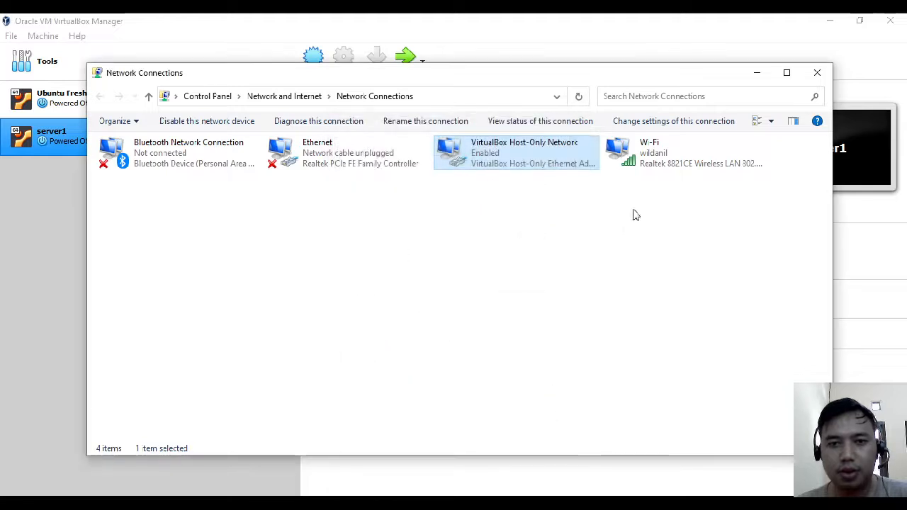
pyautogui.click(758, 74)
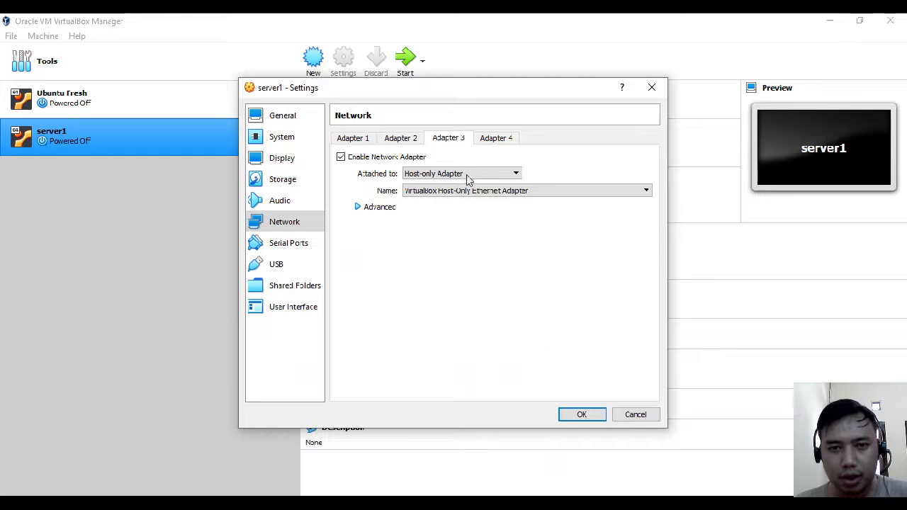
# Step: Enable network Adapter 4 and attach it to Bridged Adapter, using the Realtek 8821CE Wireless LAN 802.11ac PCI-E NIC
pyautogui.click(399, 142)
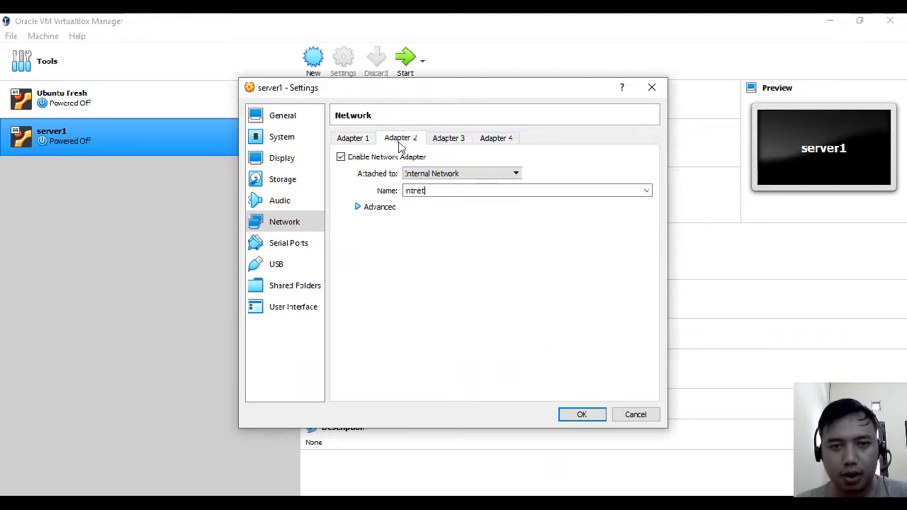
pyautogui.click(361, 143)
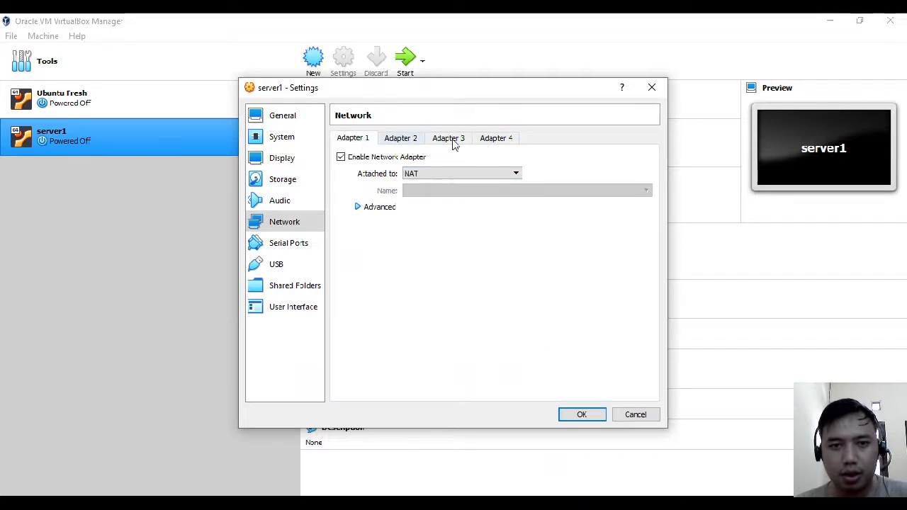
pyautogui.click(501, 139)
pyautogui.click(401, 158)
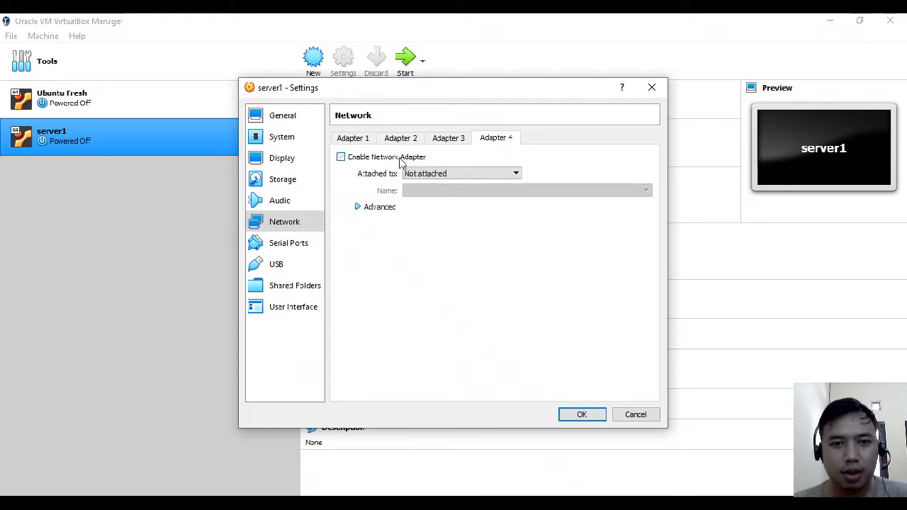
pyautogui.click(428, 177)
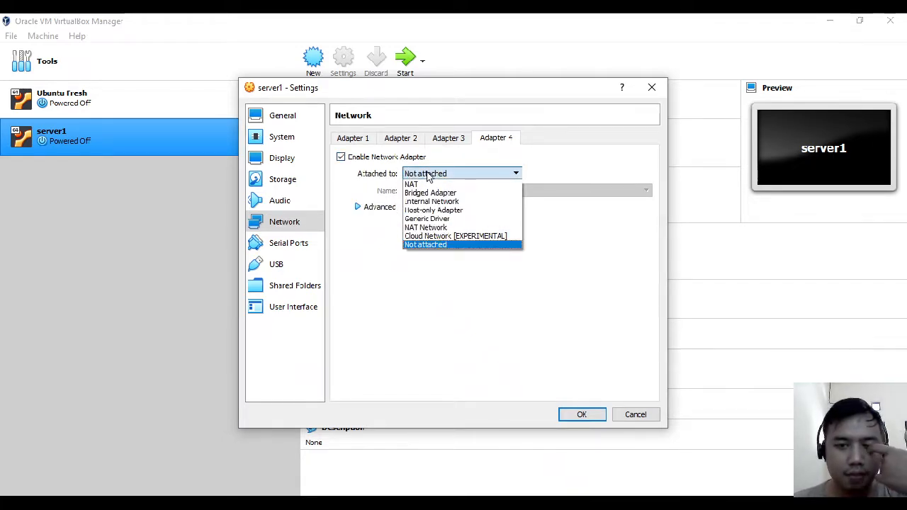
pyautogui.click(433, 194)
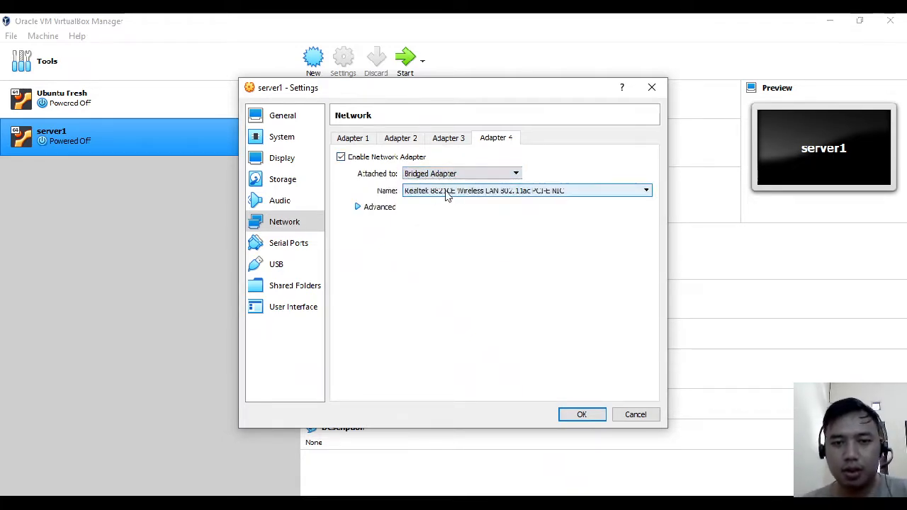
pyautogui.click(451, 192)
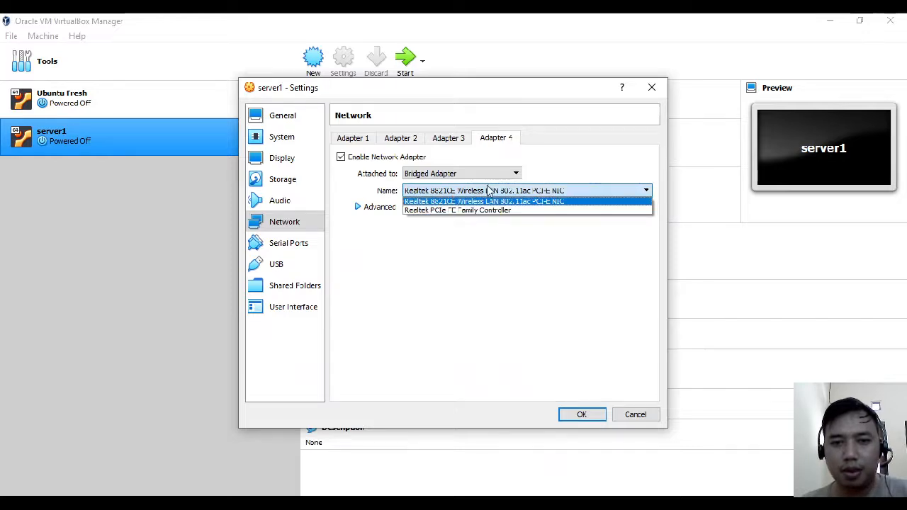
pyautogui.click(554, 177)
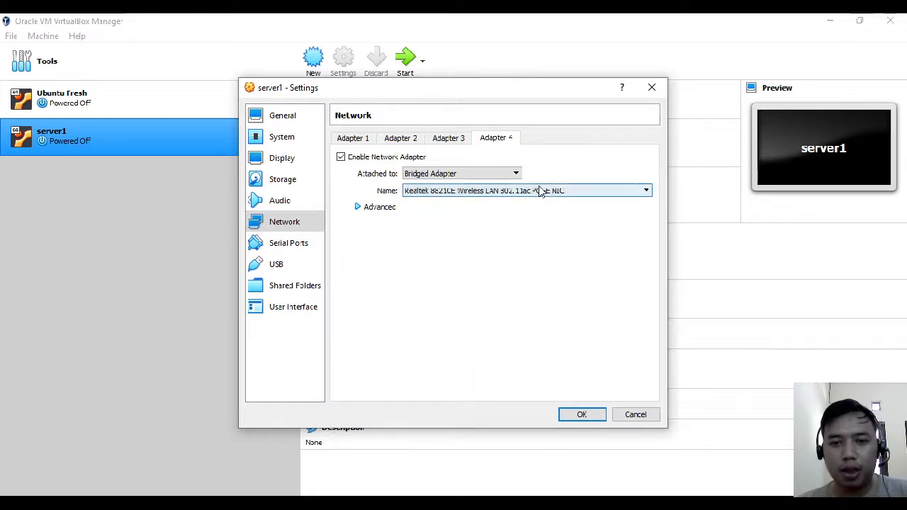
# Step: Try both host network cards for Adapter 4's bridged connection, ending with Realtek PCIe FE Family Controller
pyautogui.click(540, 191)
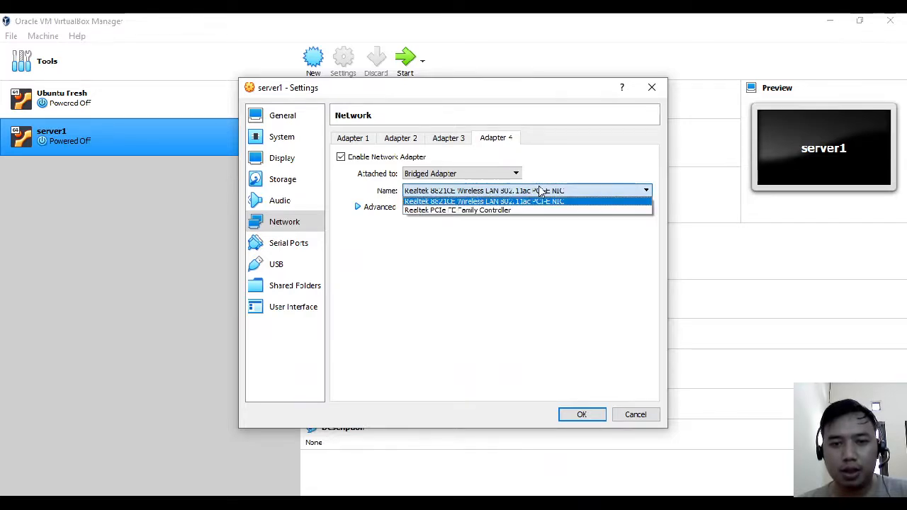
pyautogui.click(498, 215)
pyautogui.click(502, 191)
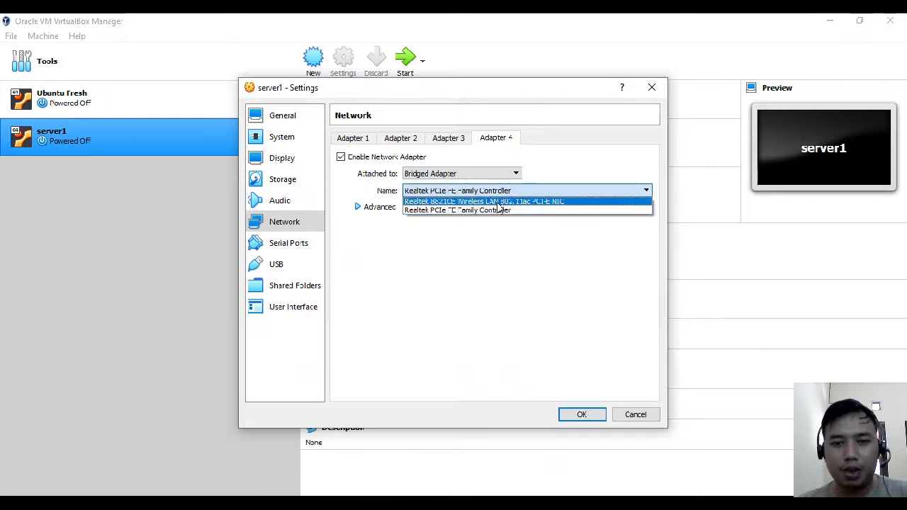
pyautogui.click(499, 203)
pyautogui.click(449, 192)
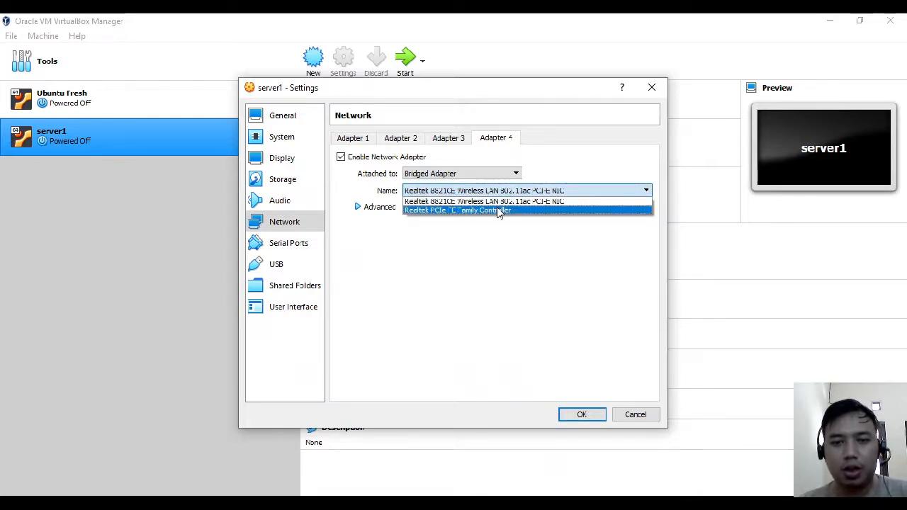
pyautogui.click(499, 212)
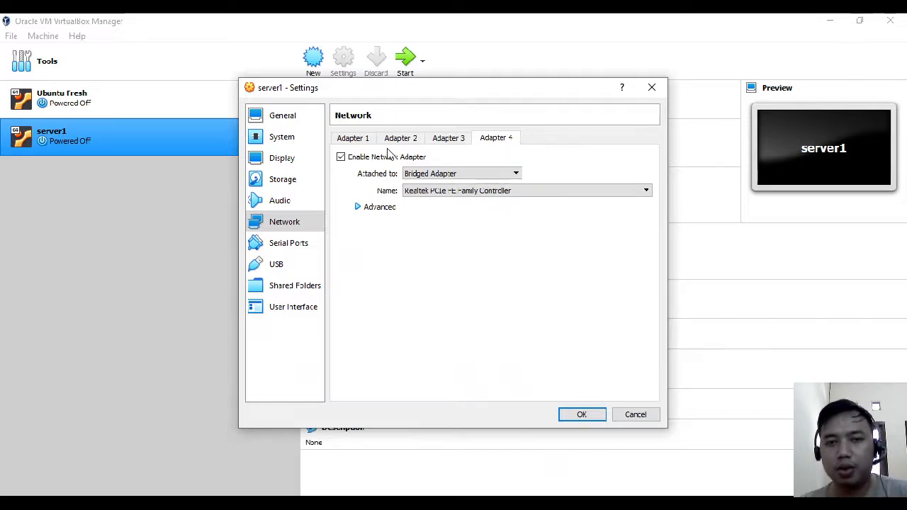
# Step: Disable network Adapter 4, review the settings of Adapters 3, 2 and 1, and save server1's configuration
pyautogui.click(341, 157)
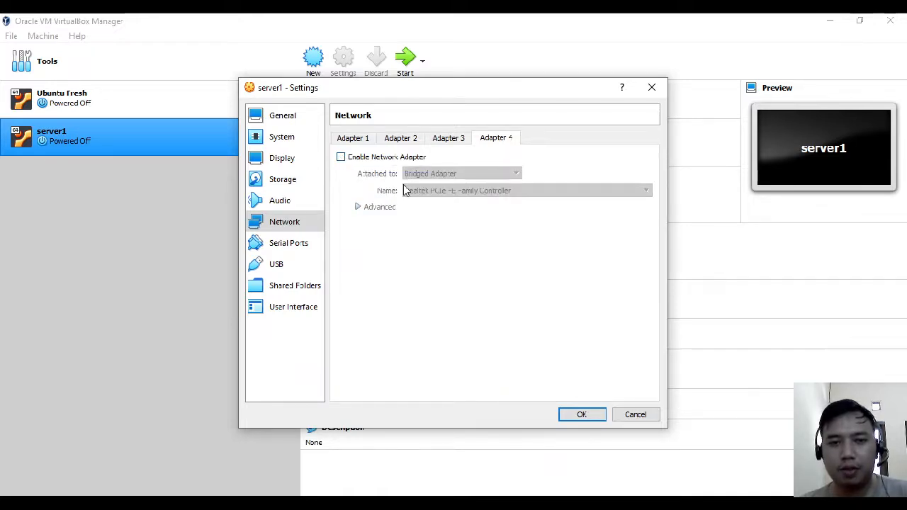
pyautogui.click(454, 139)
pyautogui.click(402, 139)
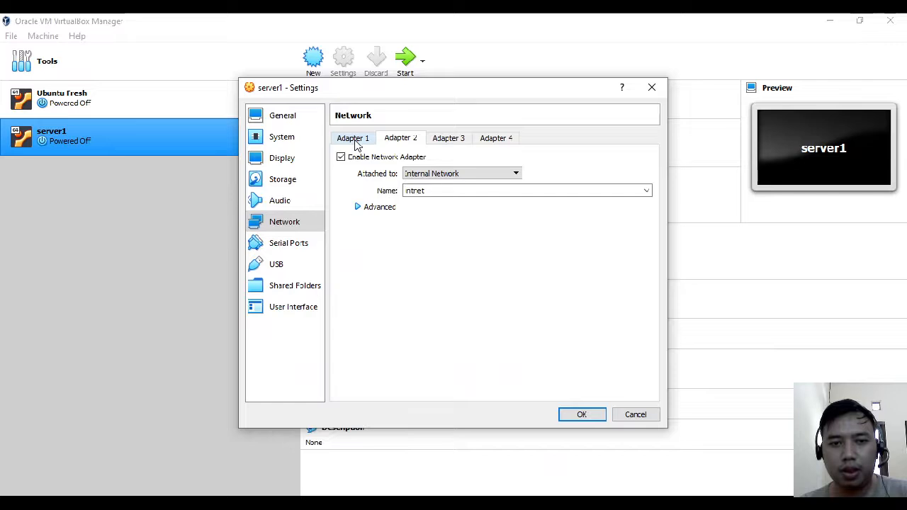
pyautogui.click(416, 188)
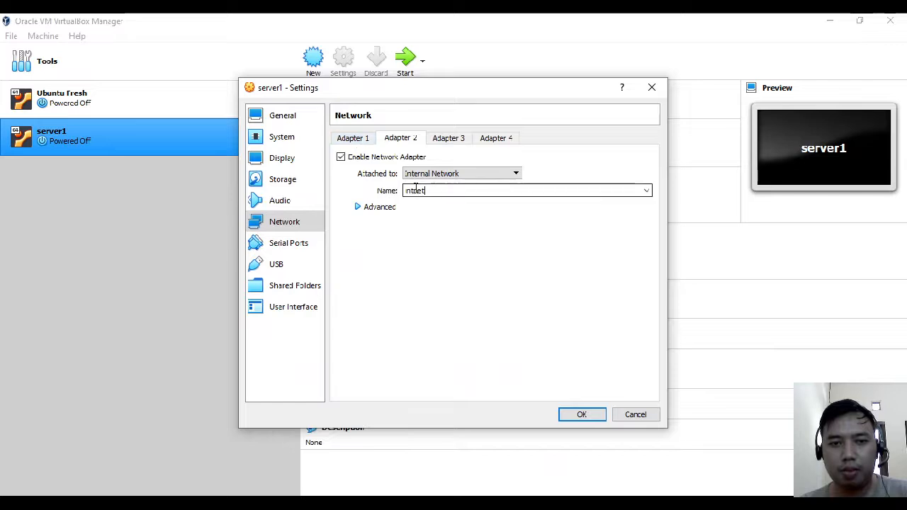
pyautogui.click(351, 140)
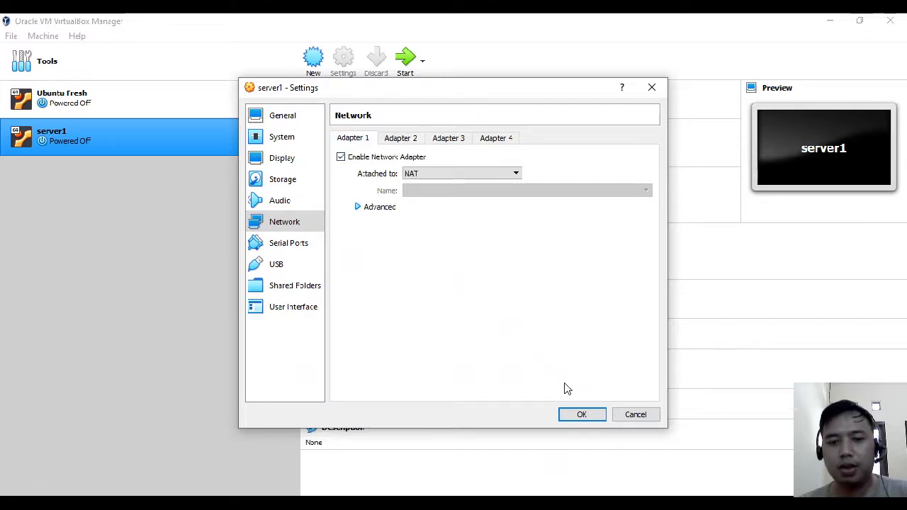
pyautogui.click(581, 415)
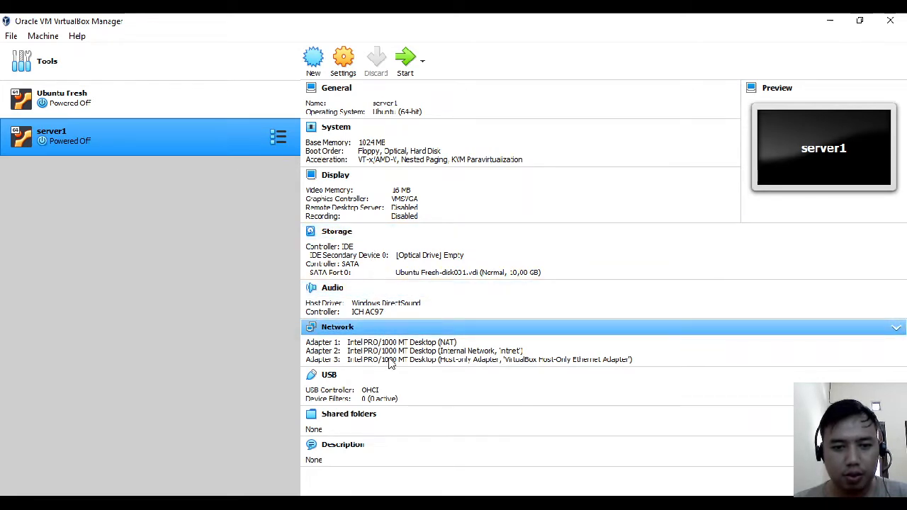
# Step: Start the server1 virtual machine and dismiss the mouse pointer integration and auto capture keyboard notices
pyautogui.click(407, 64)
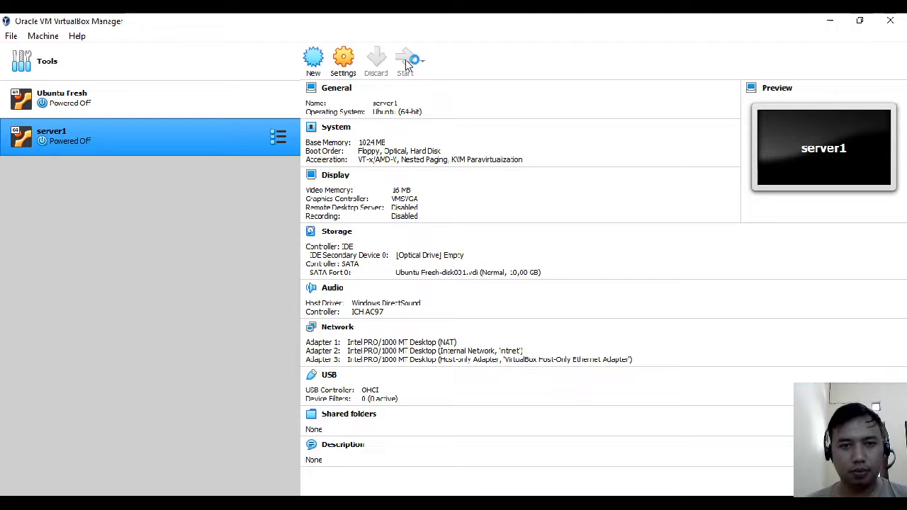
pyautogui.click(406, 61)
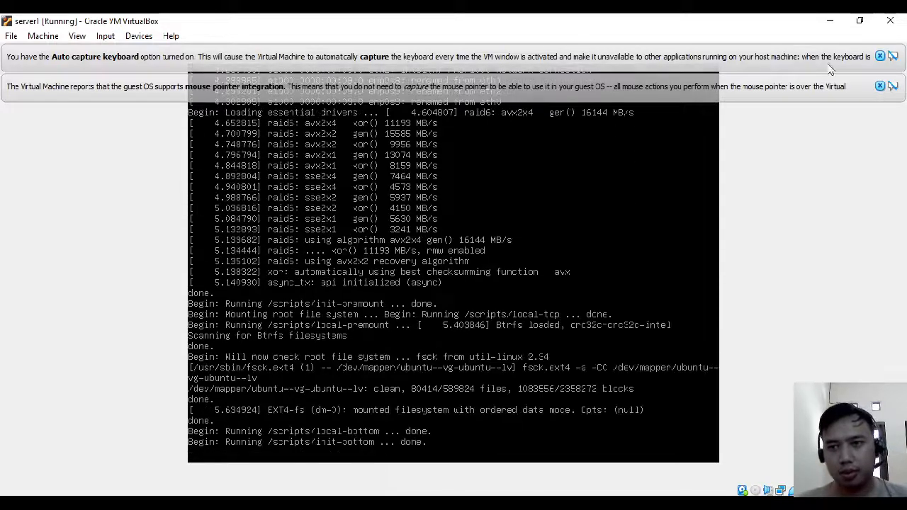
pyautogui.click(882, 86)
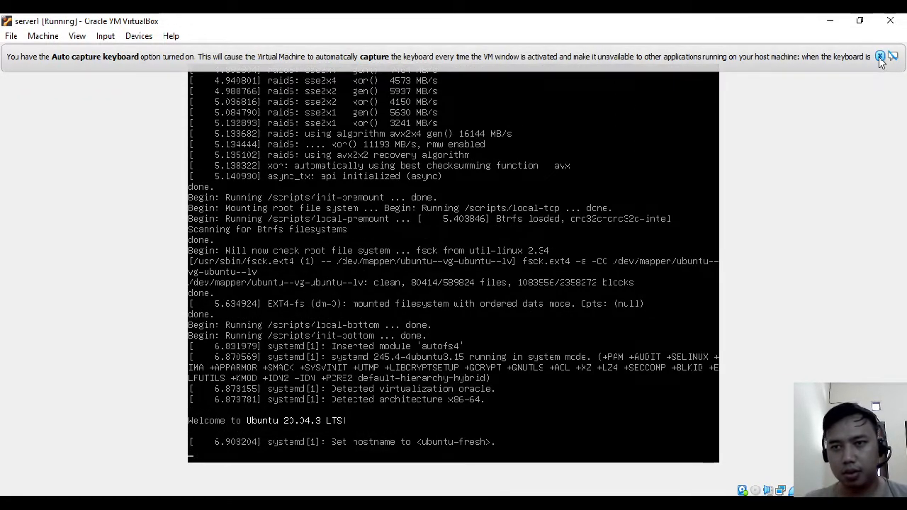
pyautogui.click(881, 56)
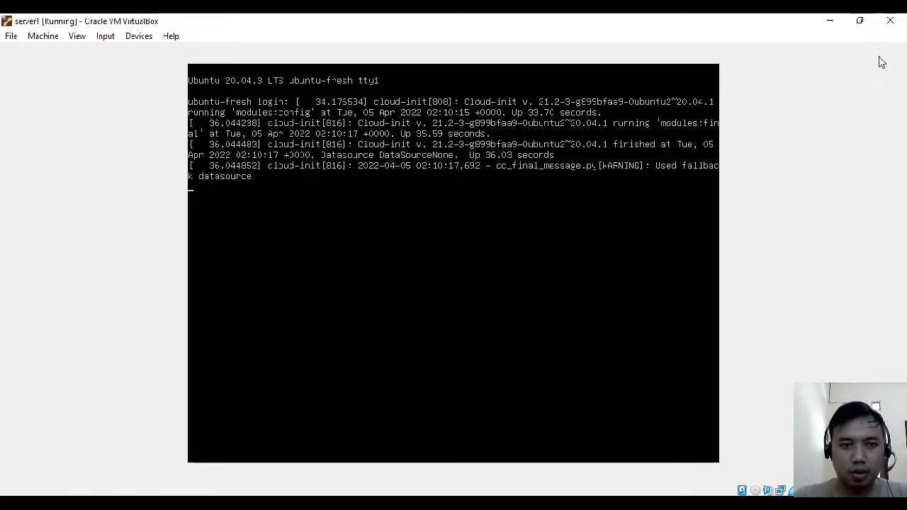
# Step: Log in to the Ubuntu console with the account username and password, and clear the terminal
pyautogui.press('Return')
pyautogui.press('Return')
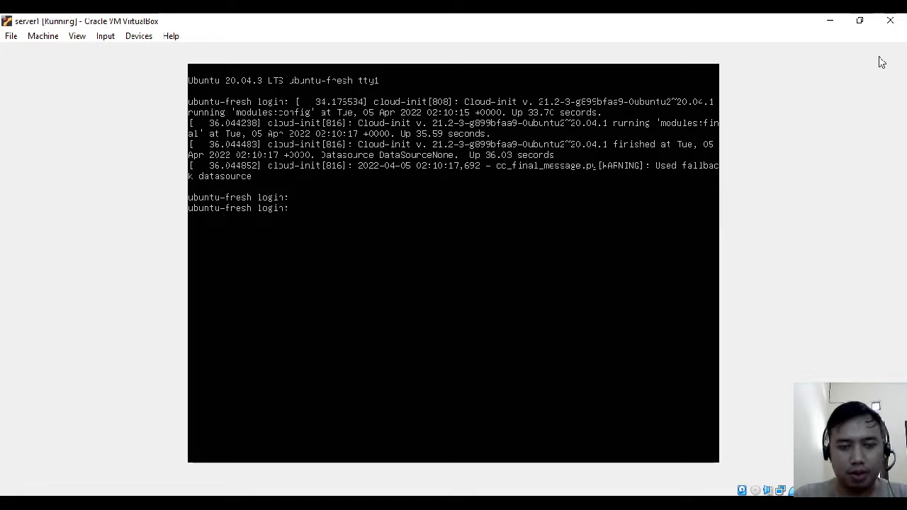
pyautogui.write('wildan')
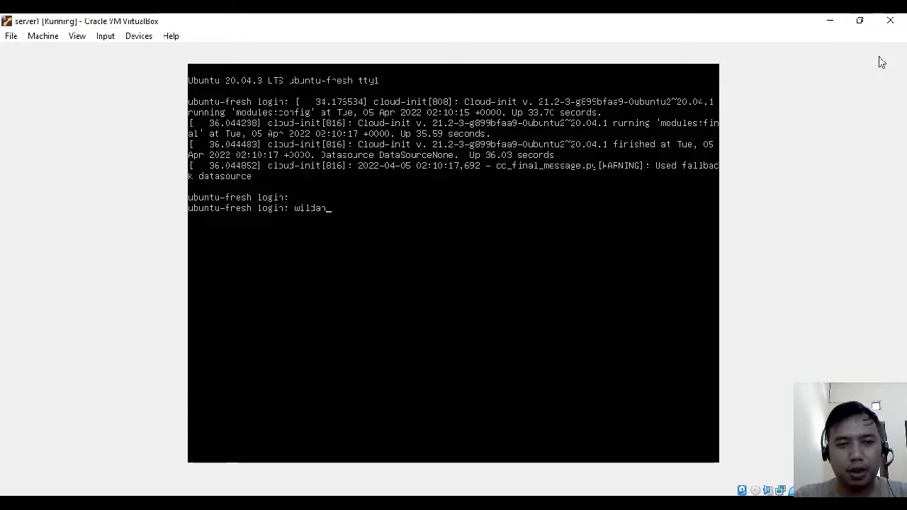
pyautogui.press('Return')
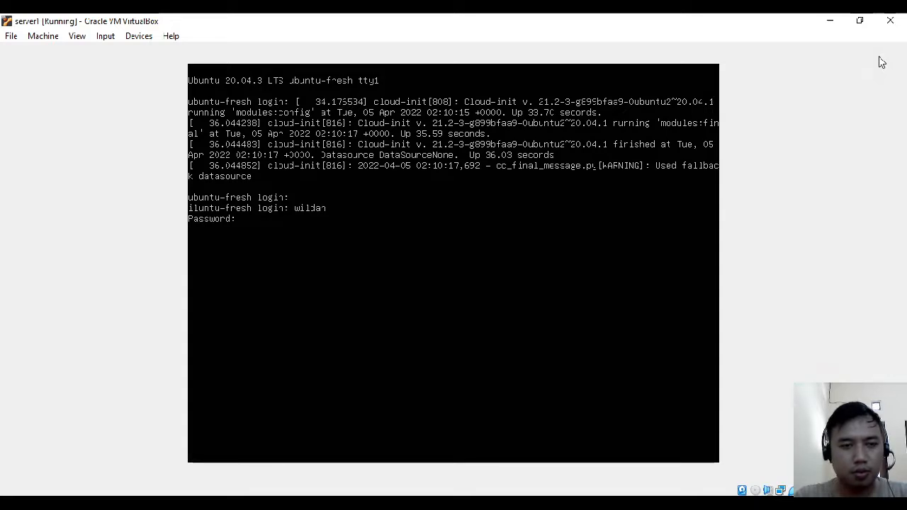
pyautogui.press('Return')
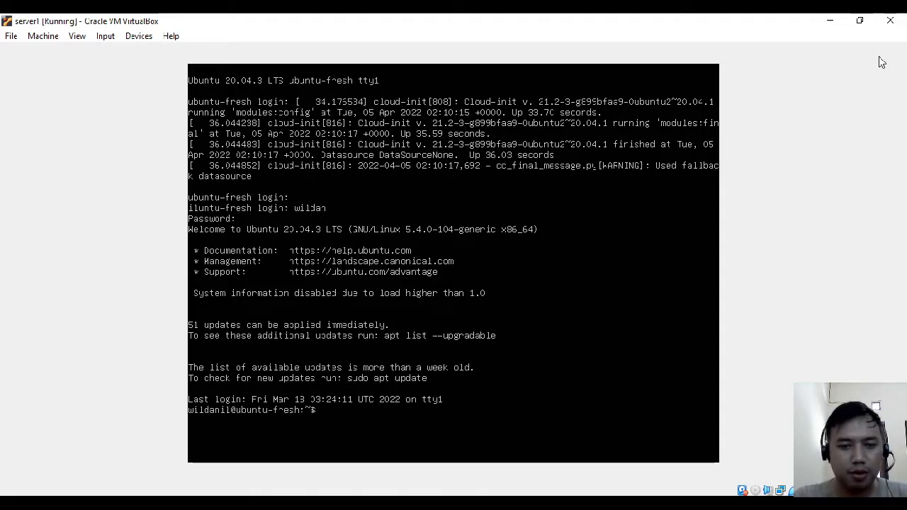
pyautogui.write('clear')
pyautogui.press('Return')
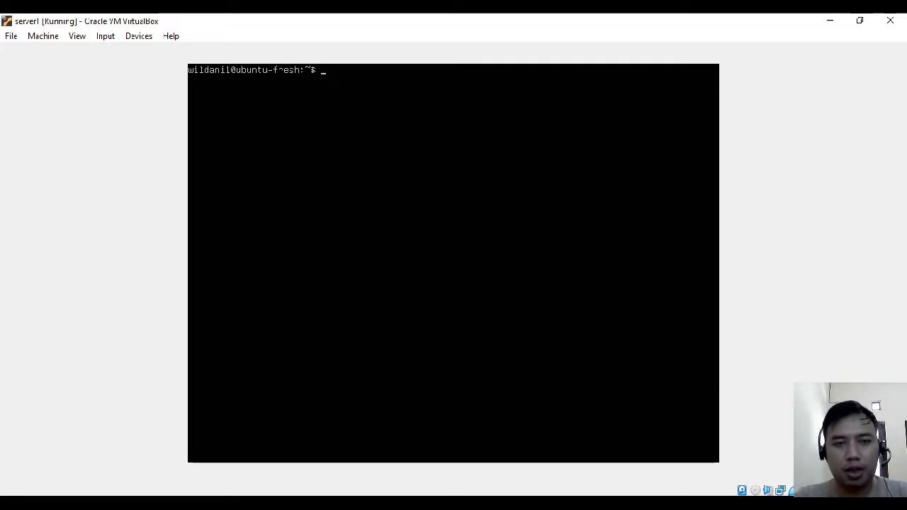
# Step: Show the current hostname settings with hostnamectl, and list its commands and options with hostnamectl --help
pyautogui.write('hostna')
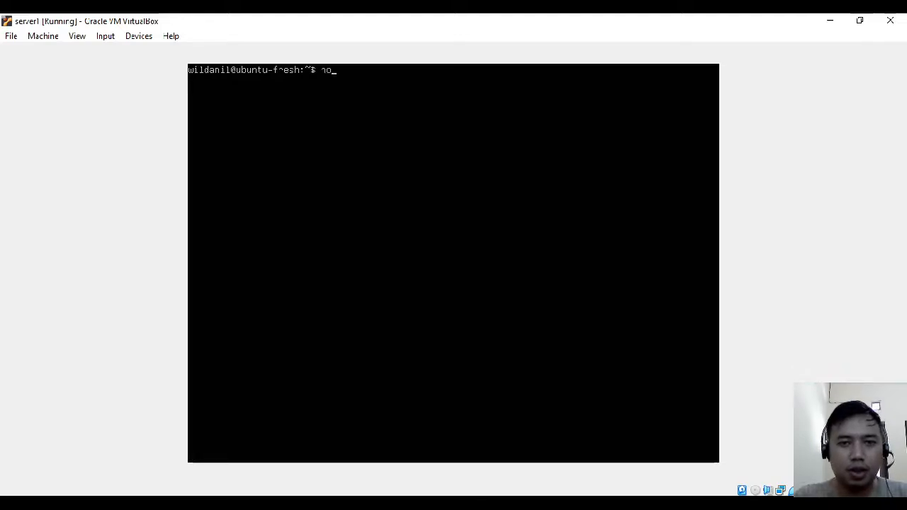
pyautogui.write('mectl')
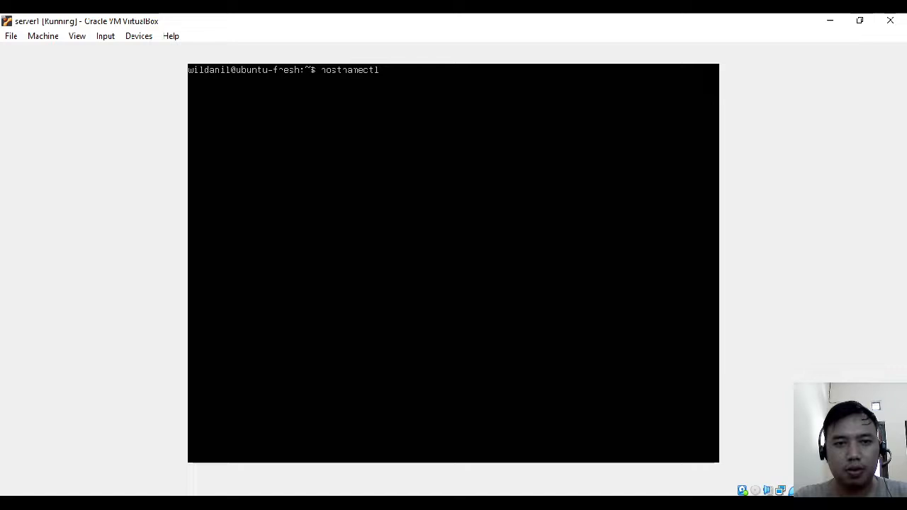
pyautogui.press('Return')
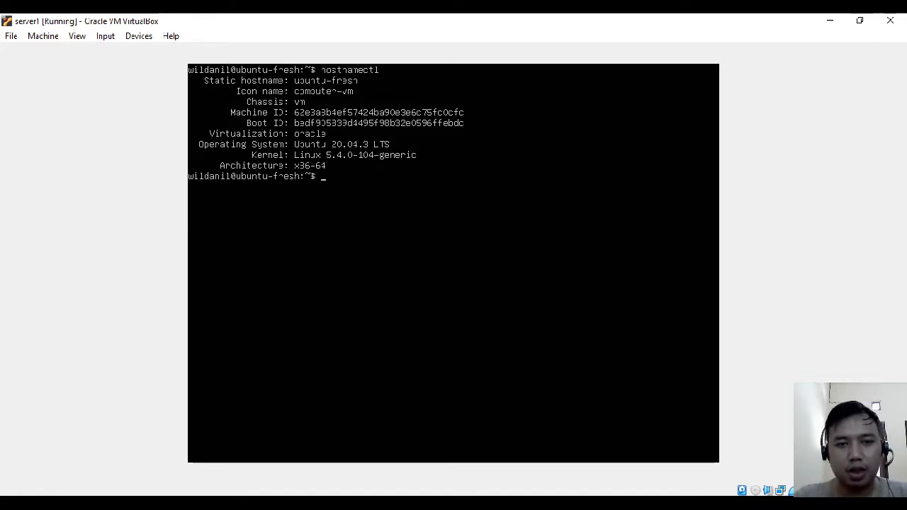
pyautogui.write('stnamectl')
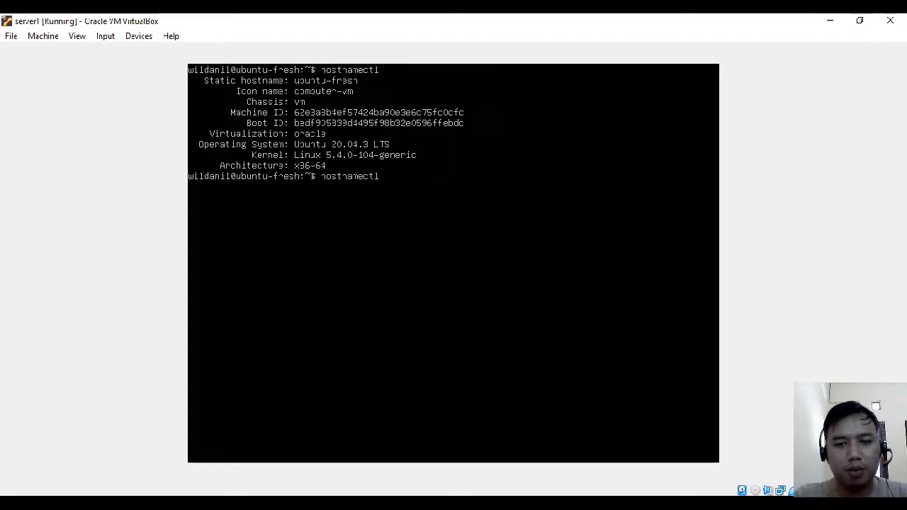
pyautogui.write('--')
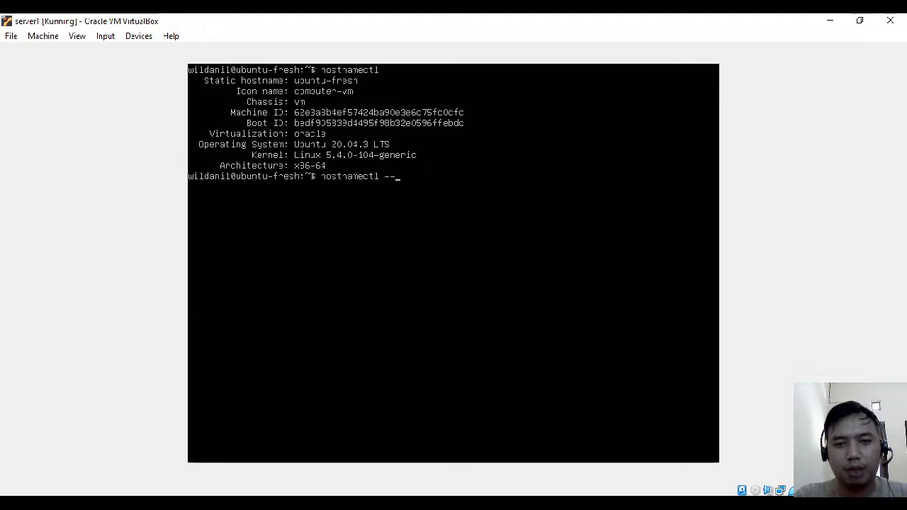
pyautogui.write('help')
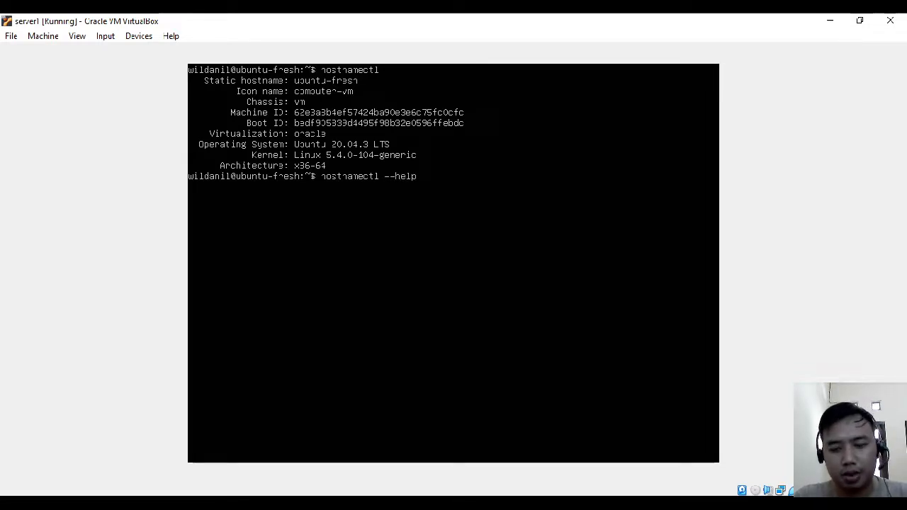
pyautogui.press('Return')
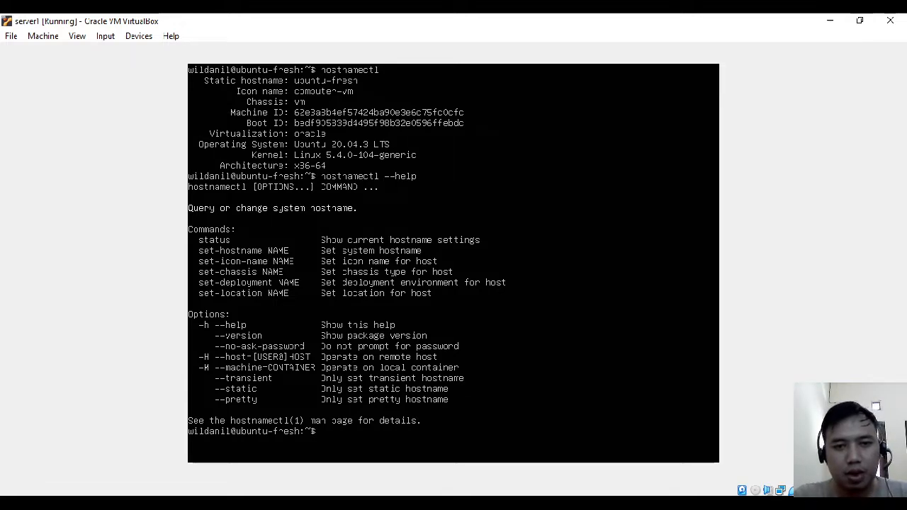
# Step: Set the system hostname to server1 with hostnamectl set-hostname, authenticating with the account password
pyautogui.write('hostnamectl')
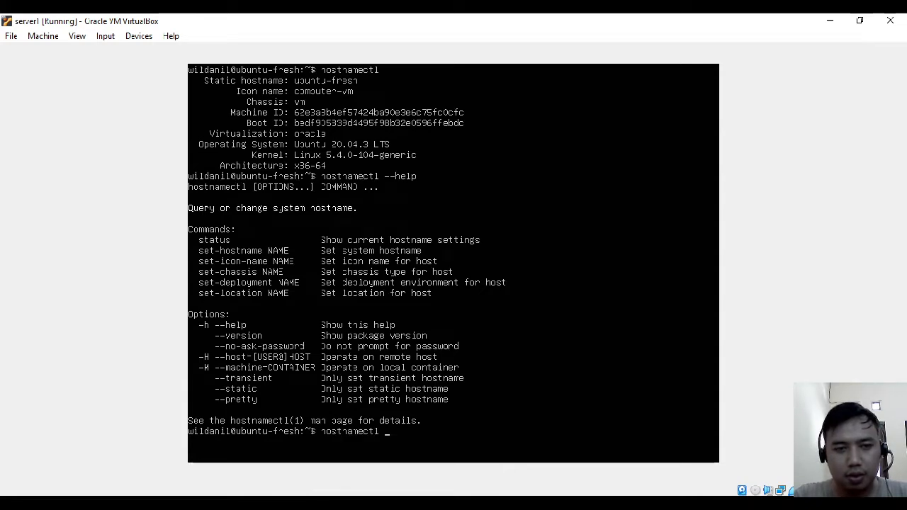
pyautogui.write('set-host')
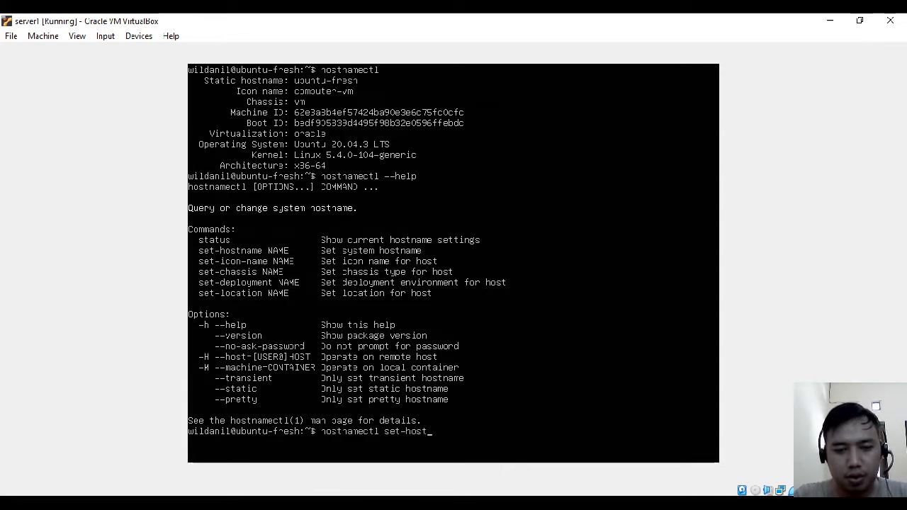
pyautogui.write('name')
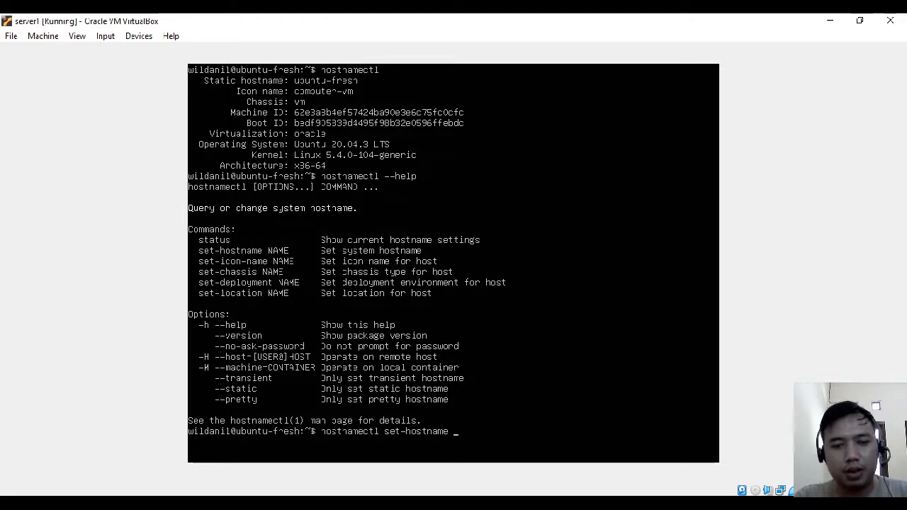
pyautogui.write('server1')
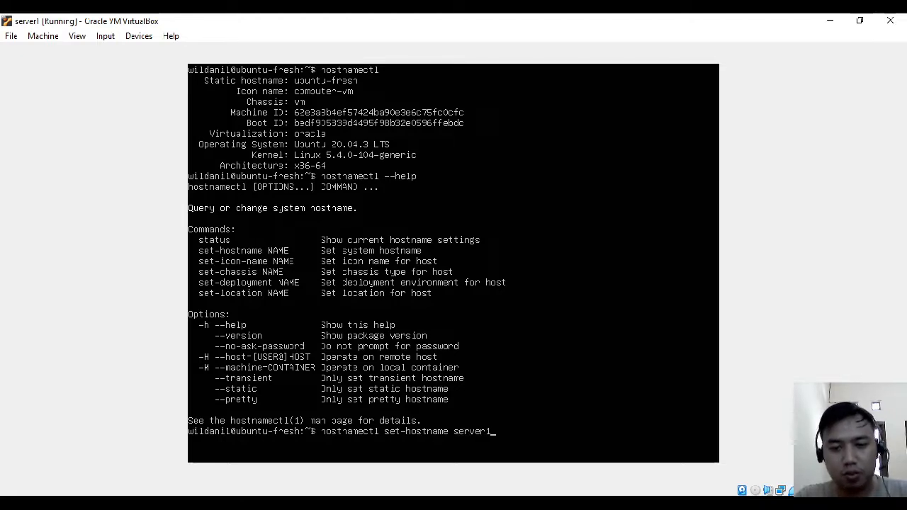
pyautogui.press('Return')
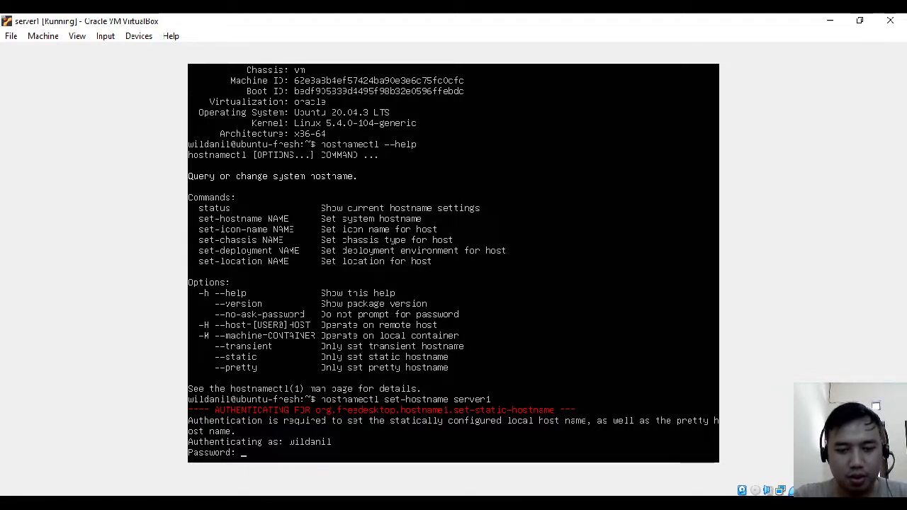
pyautogui.press('Return')
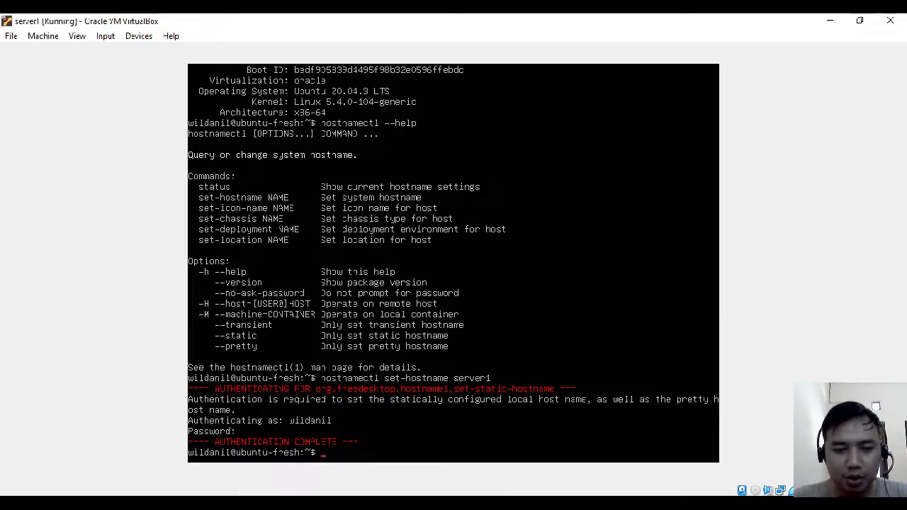
# Step: Run hostnamectl without arguments to check the system's static hostname
pyautogui.press('Up')
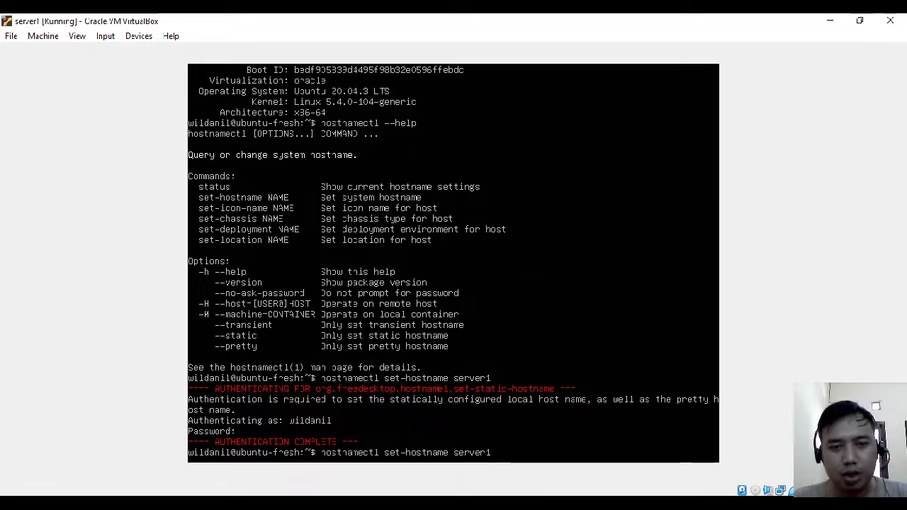
pyautogui.press('Down')
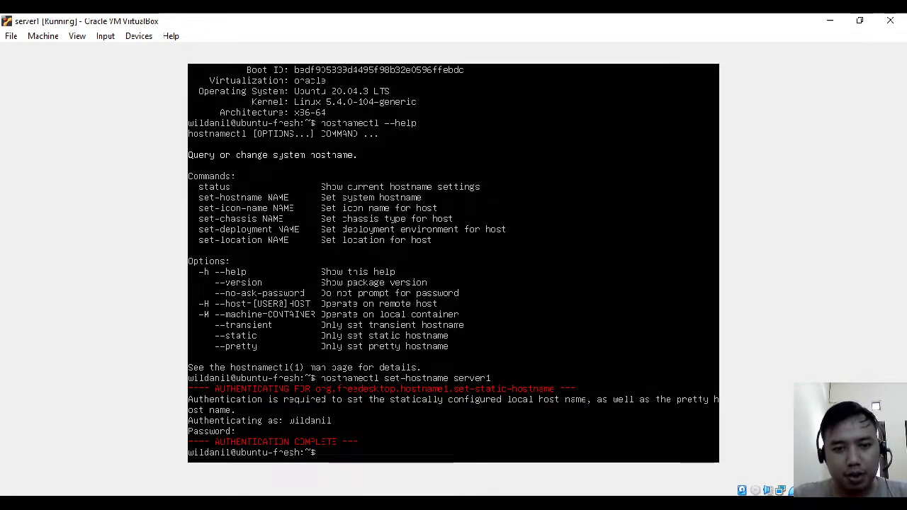
pyautogui.write('tnamectl')
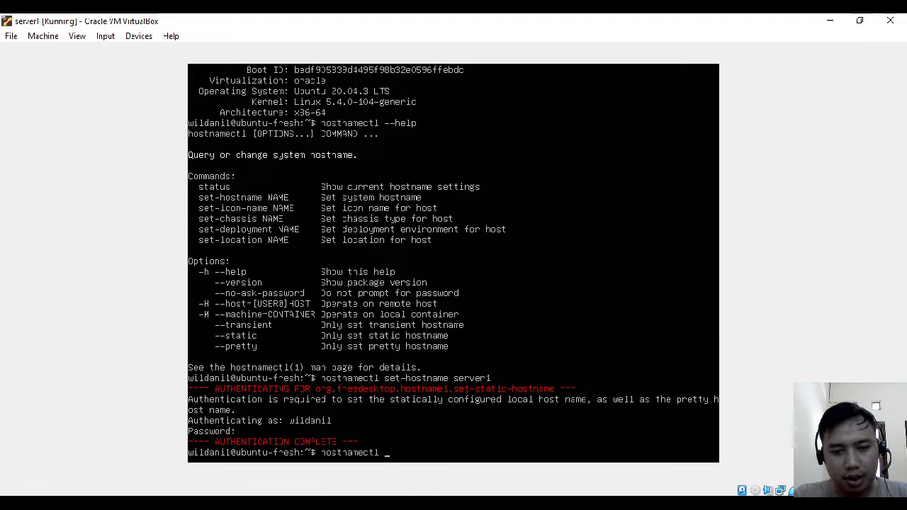
pyautogui.press('Return')
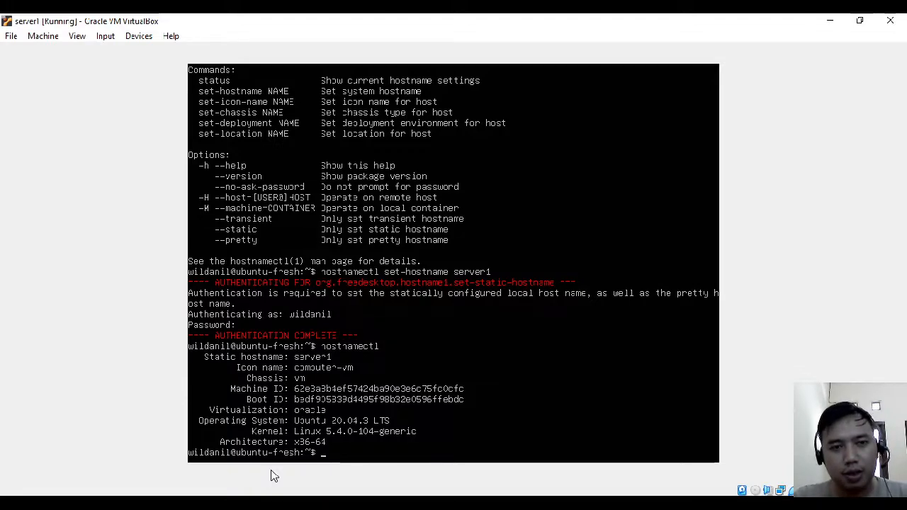
# Step: List the guest's network interfaces and addresses with ip addr, and minimize the virtual machine window to return to VirtualBox Manager
pyautogui.write('ip')
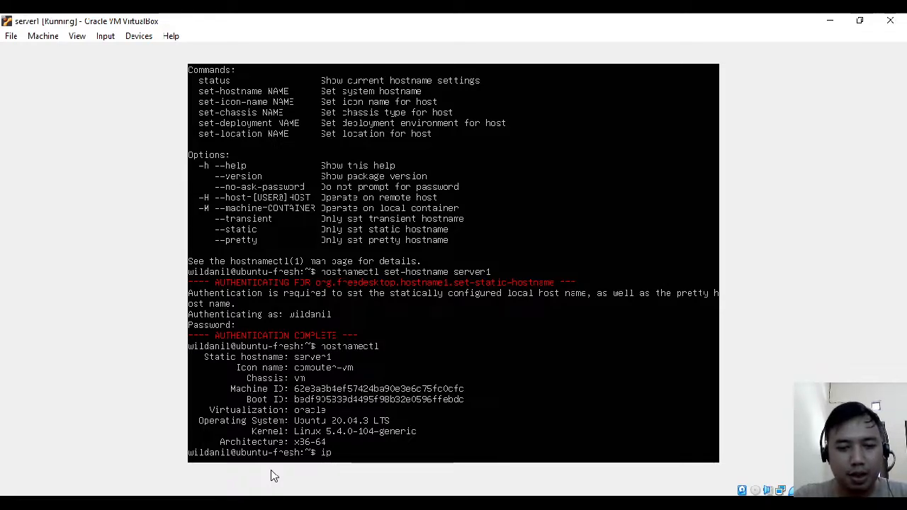
pyautogui.write(' addr')
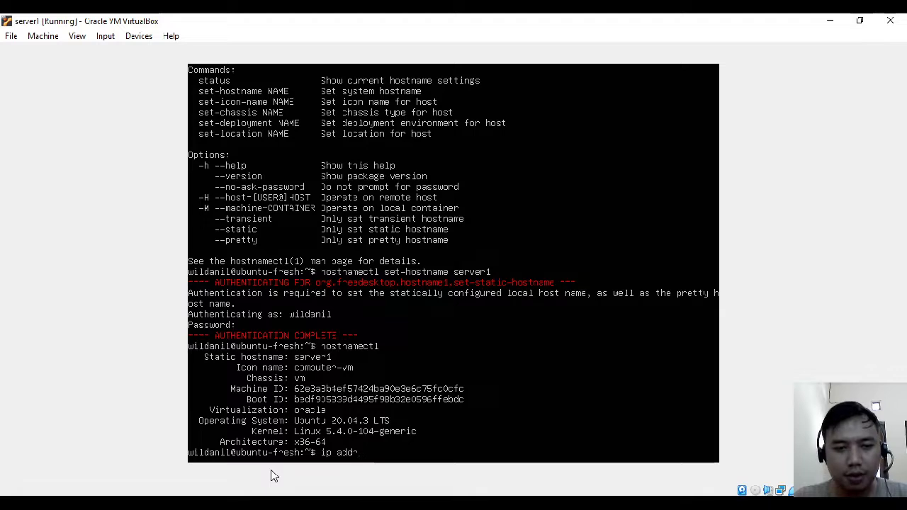
pyautogui.press('Return')
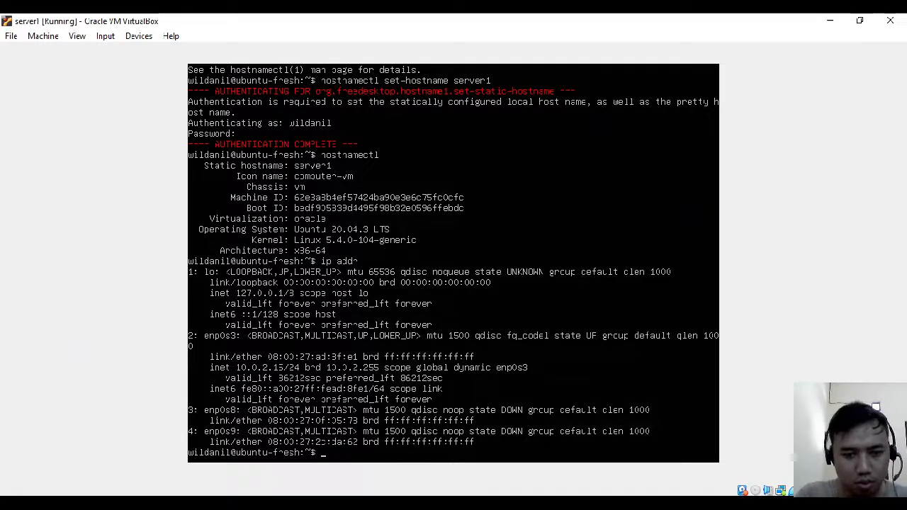
pyautogui.hotkey('alt', 'Tab')
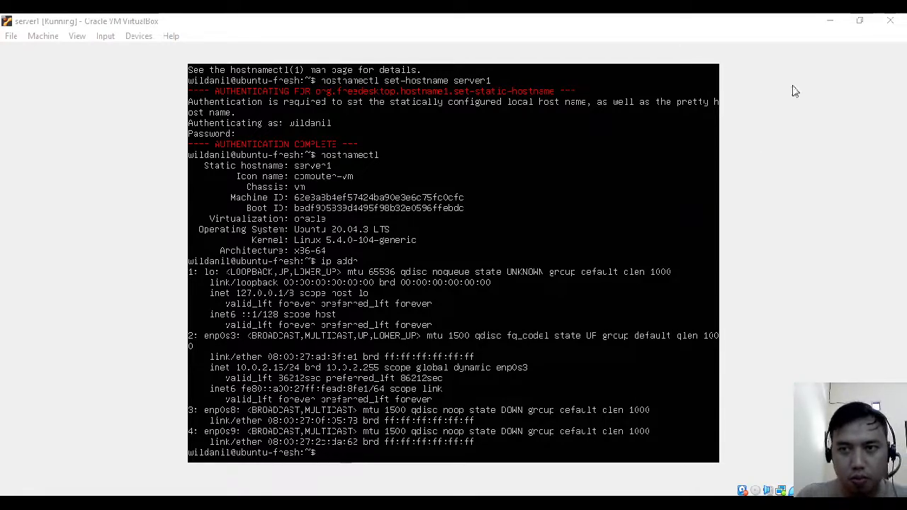
pyautogui.click(823, 24)
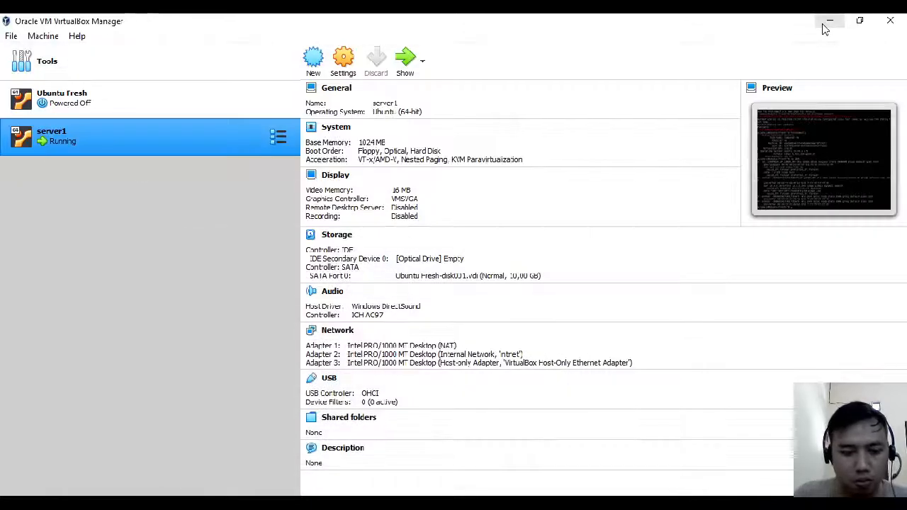